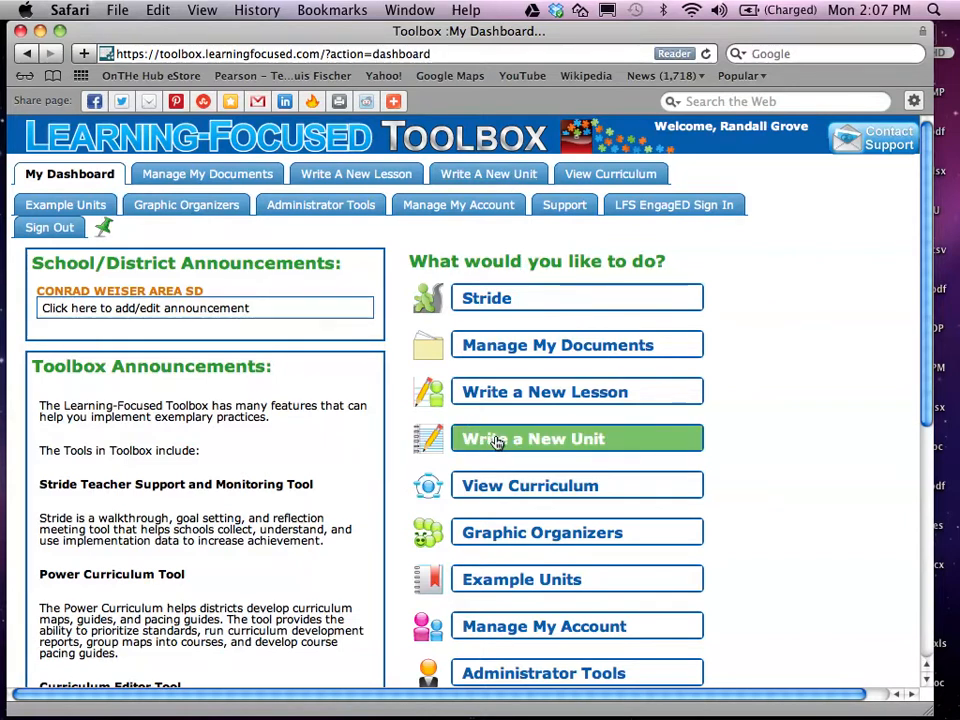
Create a new unit titled "The Rock Cycle".
left_click(497, 442)
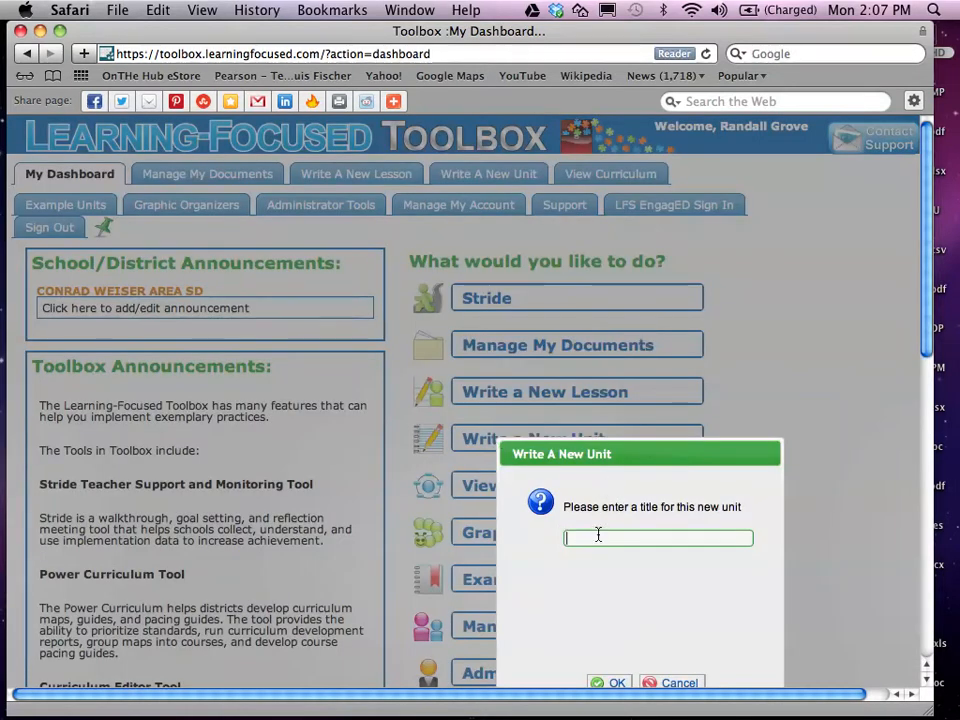
type("The")
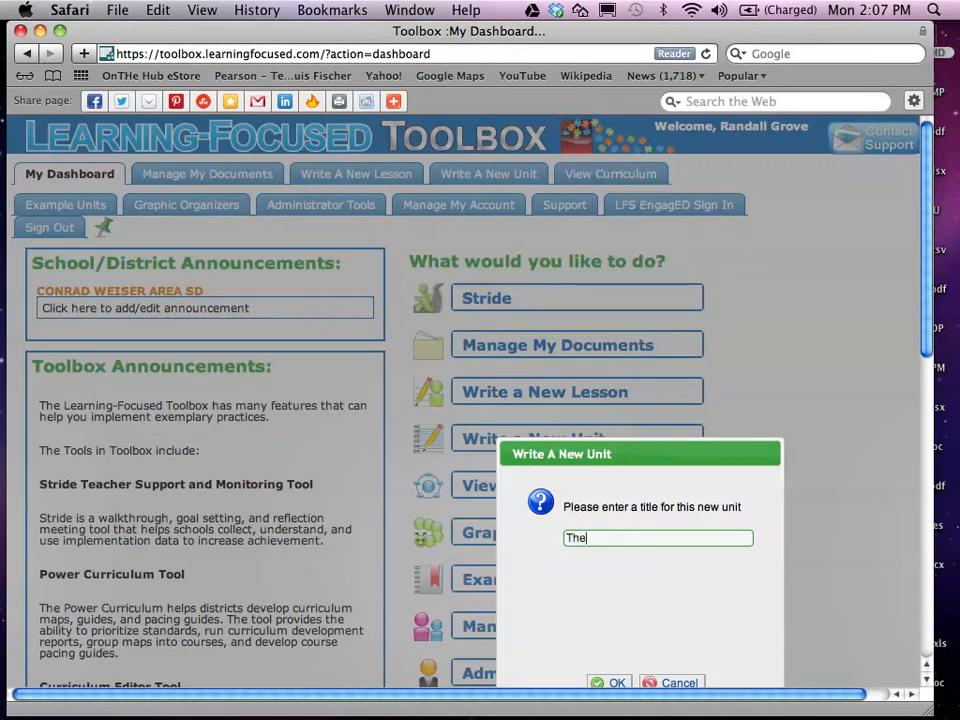
type(" Rack ")
type("ck Cycle")
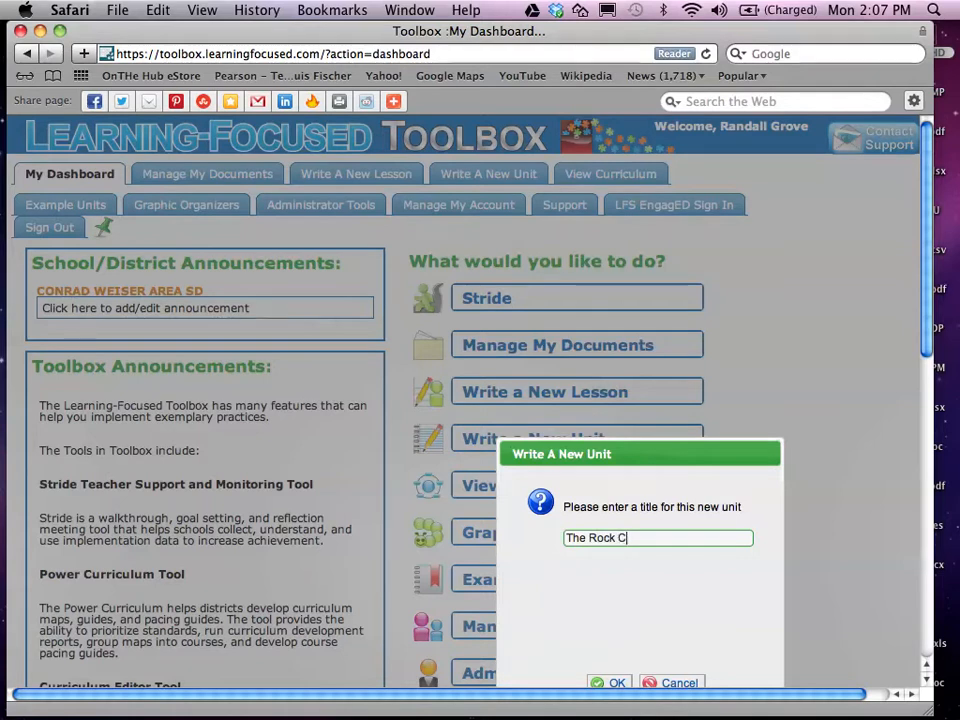
left_click(608, 682)
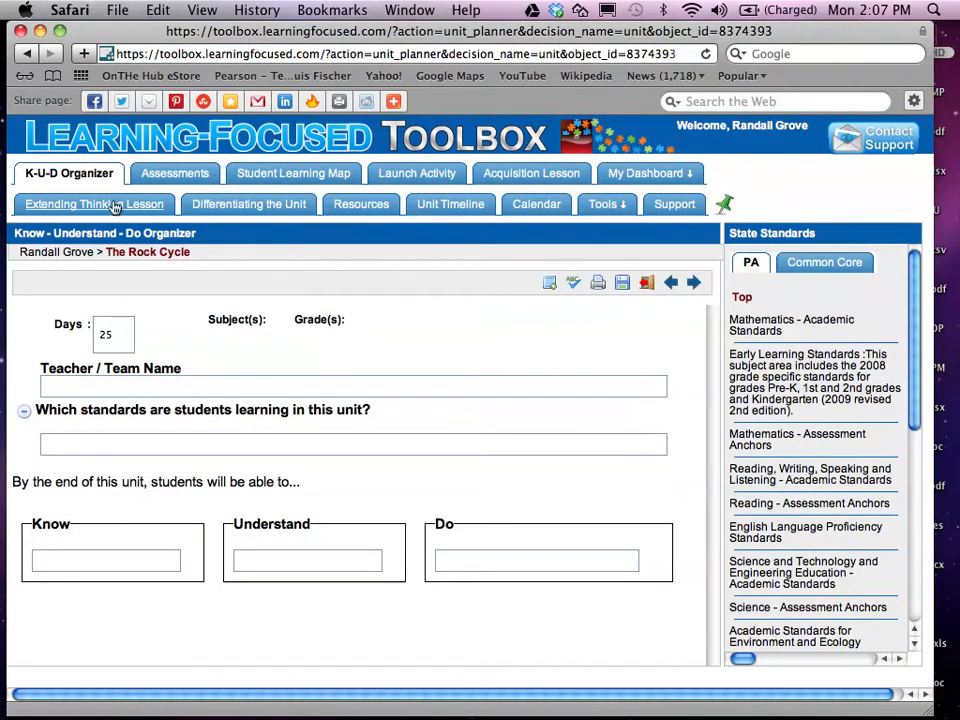
Set the unit's length to 10 days and its subject to Science.
left_click(607, 204)
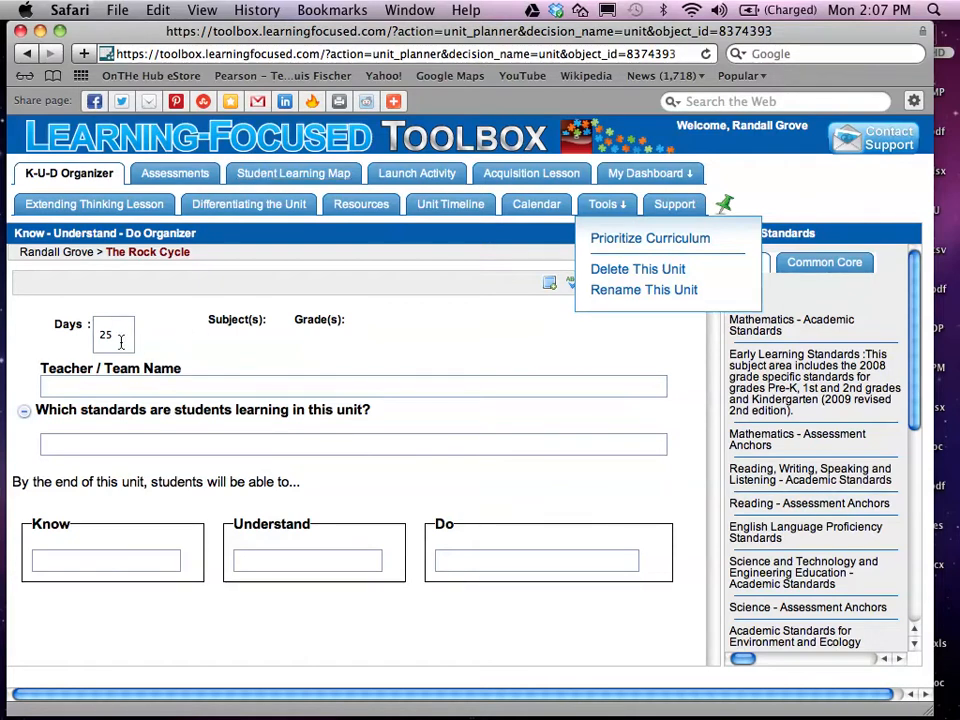
type("0")
left_click(216, 328)
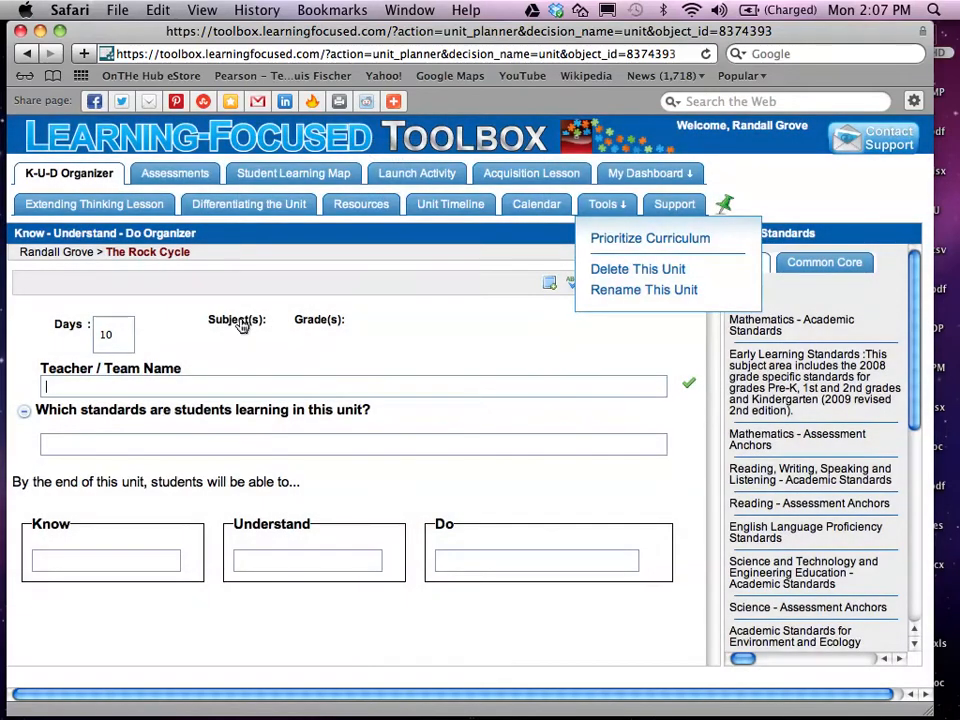
left_click(239, 321)
left_click(235, 311)
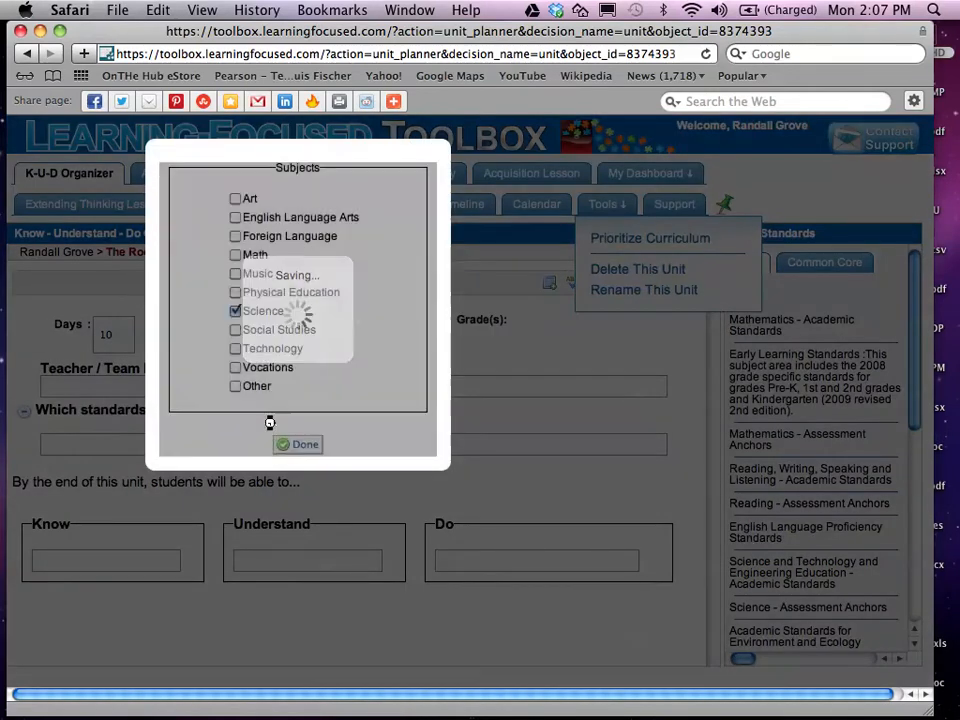
left_click(298, 445)
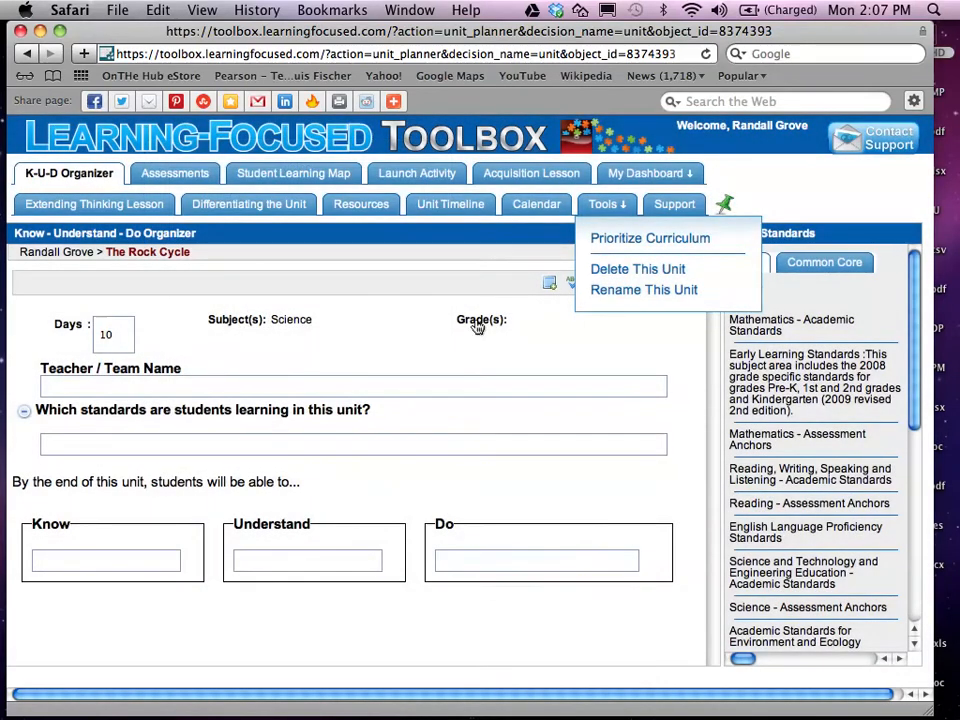
Set the unit's grade to 8th and fill in the teacher's name.
left_click(477, 322)
left_click(236, 368)
left_click(283, 499)
type("Dr. Grove")
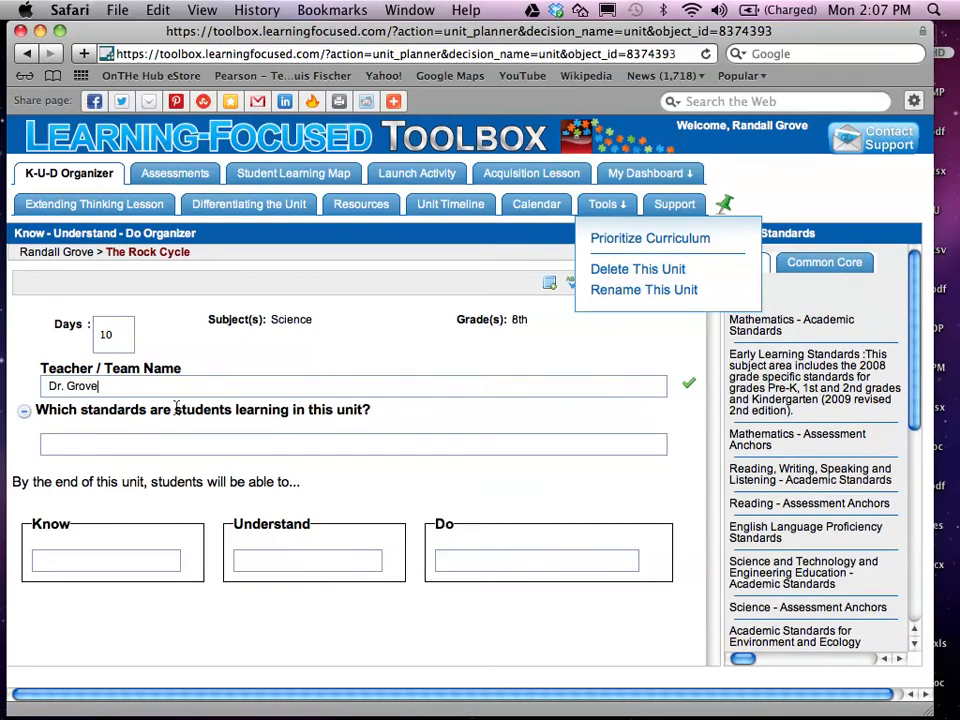
Find the PA Science Assessment Anchors for grade 8 under S8.D Earth and Space Sciences, S8.D.1, S8.D.1.1.
left_click(360, 442)
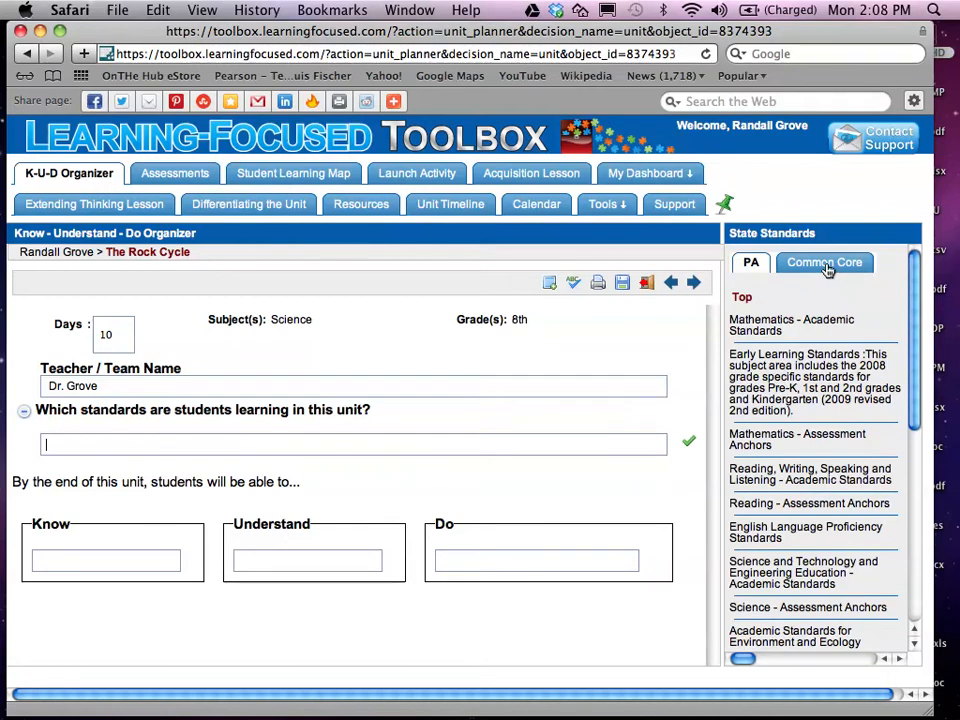
left_click_drag(913, 405, 909, 514)
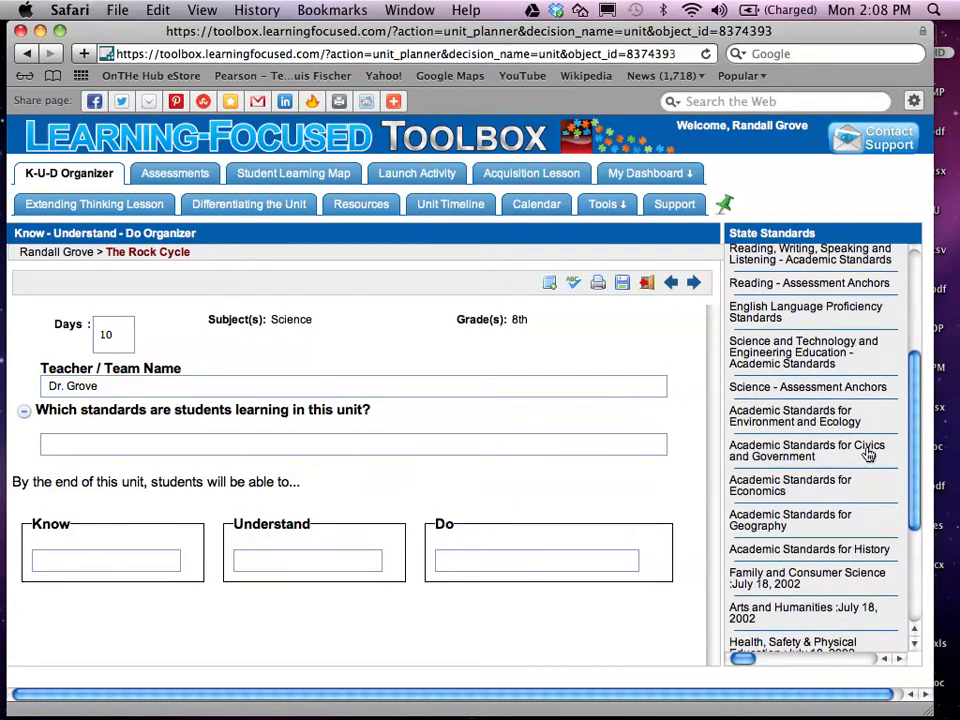
left_click(831, 393)
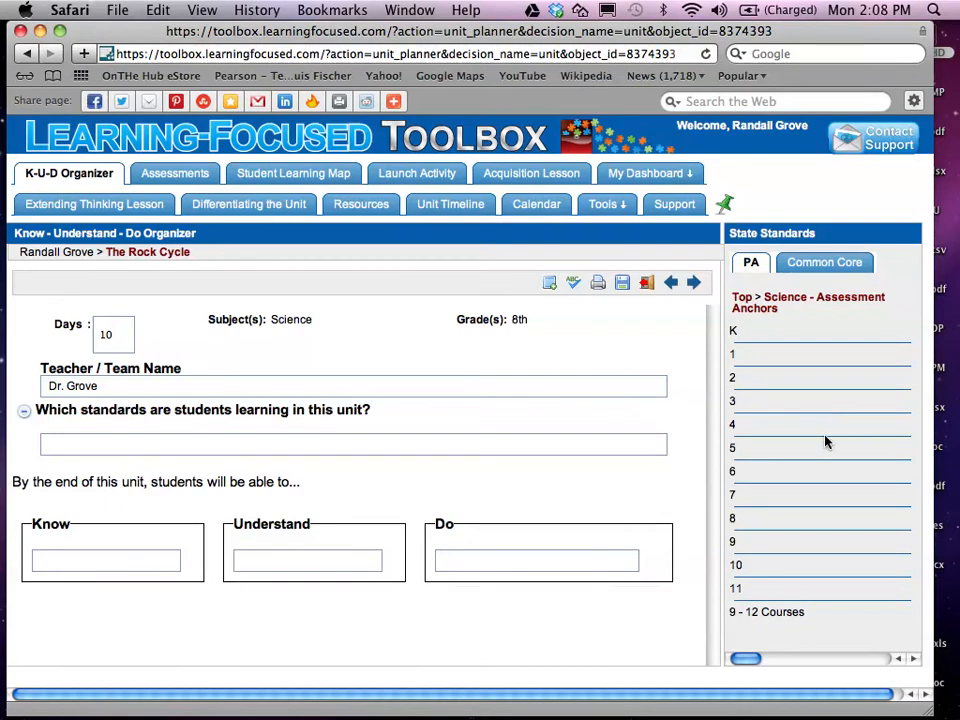
left_click(733, 521)
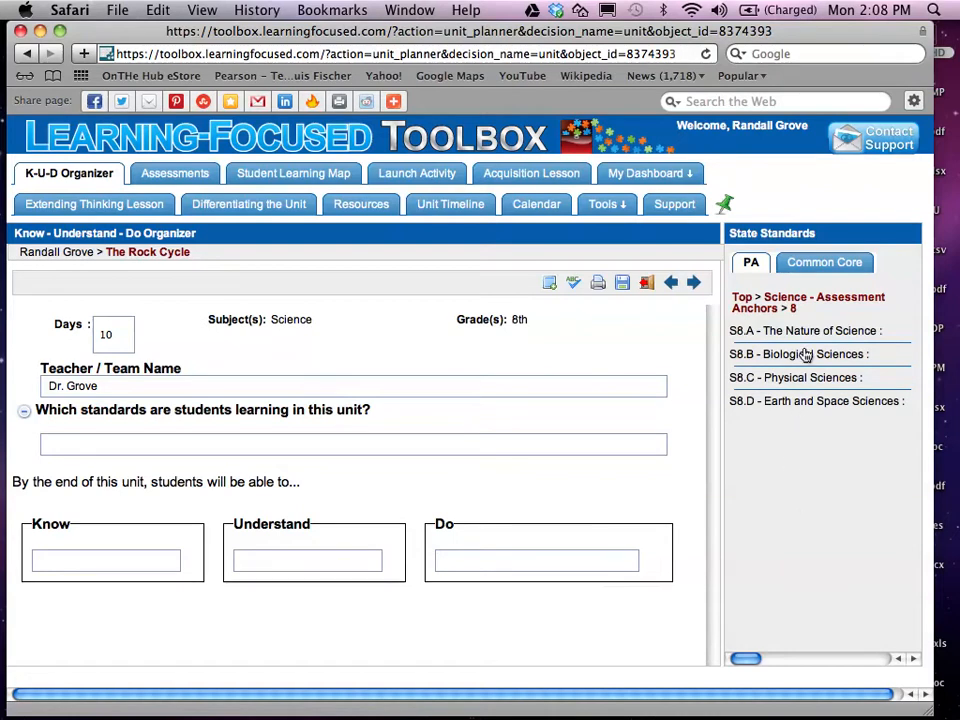
left_click(818, 404)
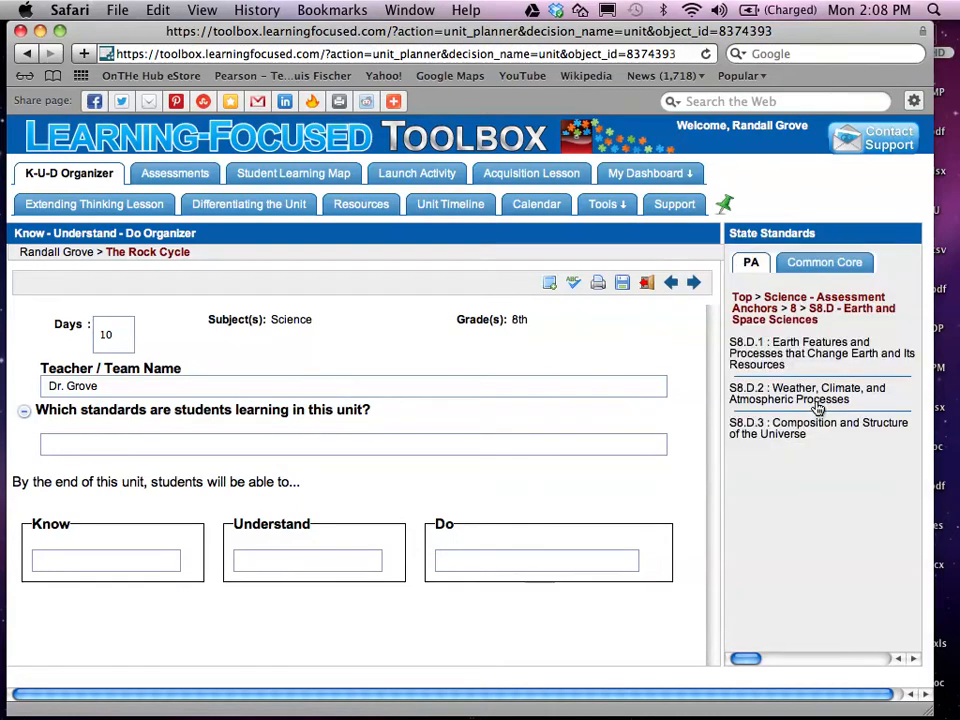
left_click(778, 352)
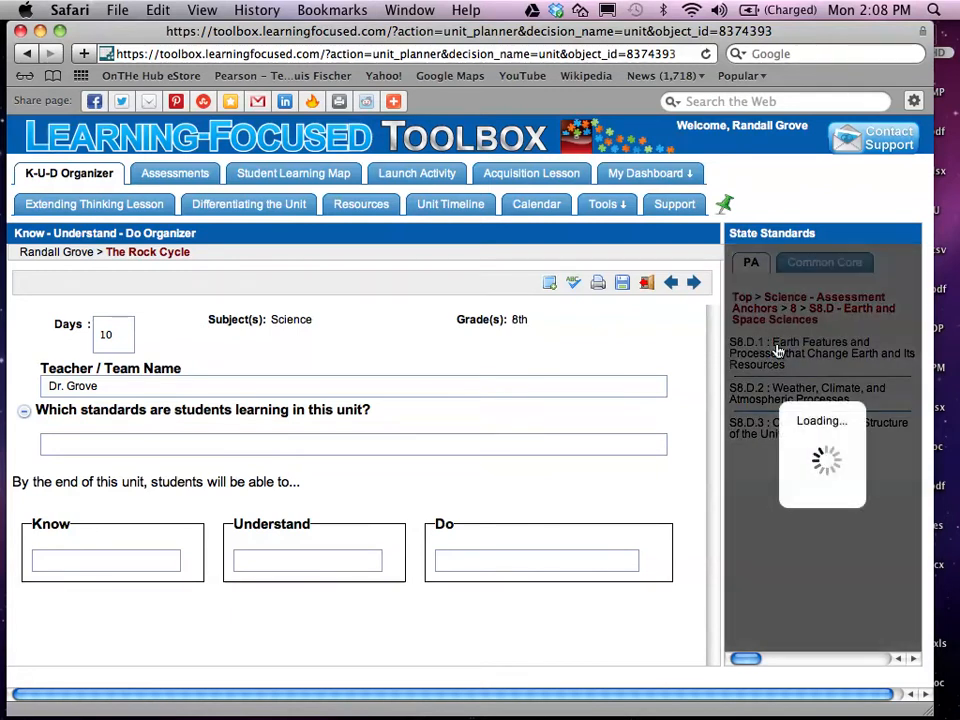
left_click(800, 348)
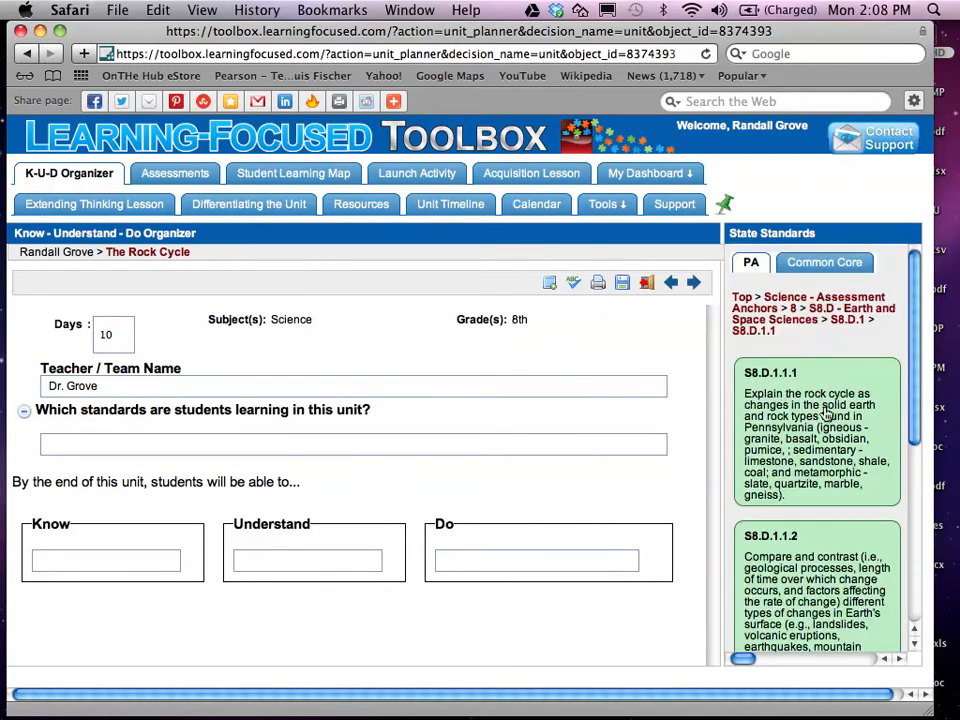
Rank standard S8.D.1.1.1 on the rock cycle as both Know and Do, and add it to the unit's organizer.
scroll(909, 490, "down", 3)
scroll(910, 480, "up", 1)
left_click_drag(909, 474, 908, 464)
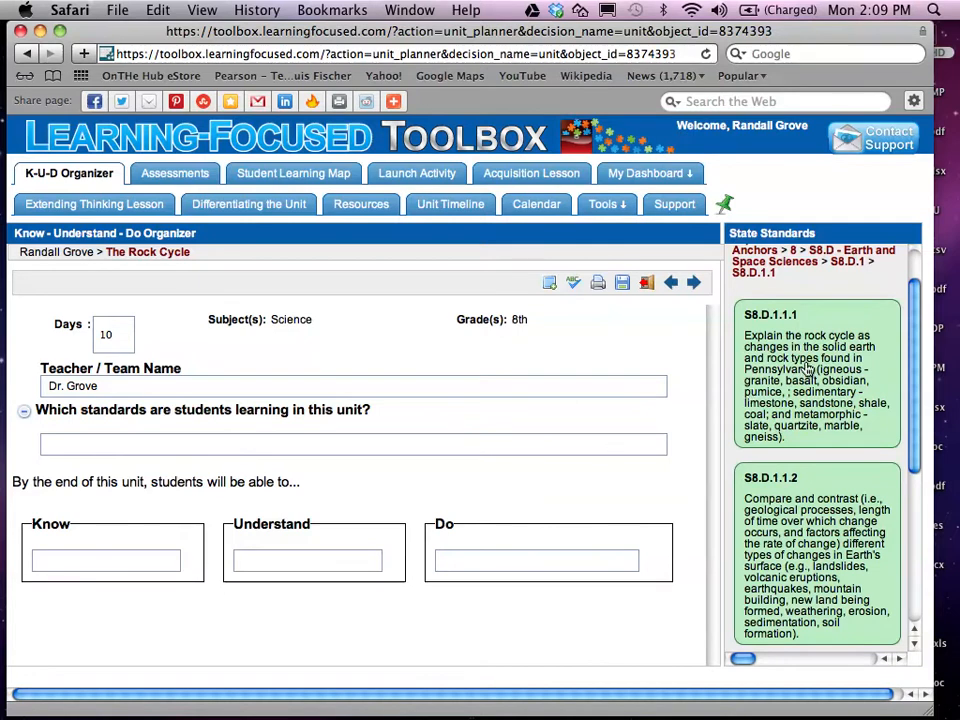
left_click(802, 368)
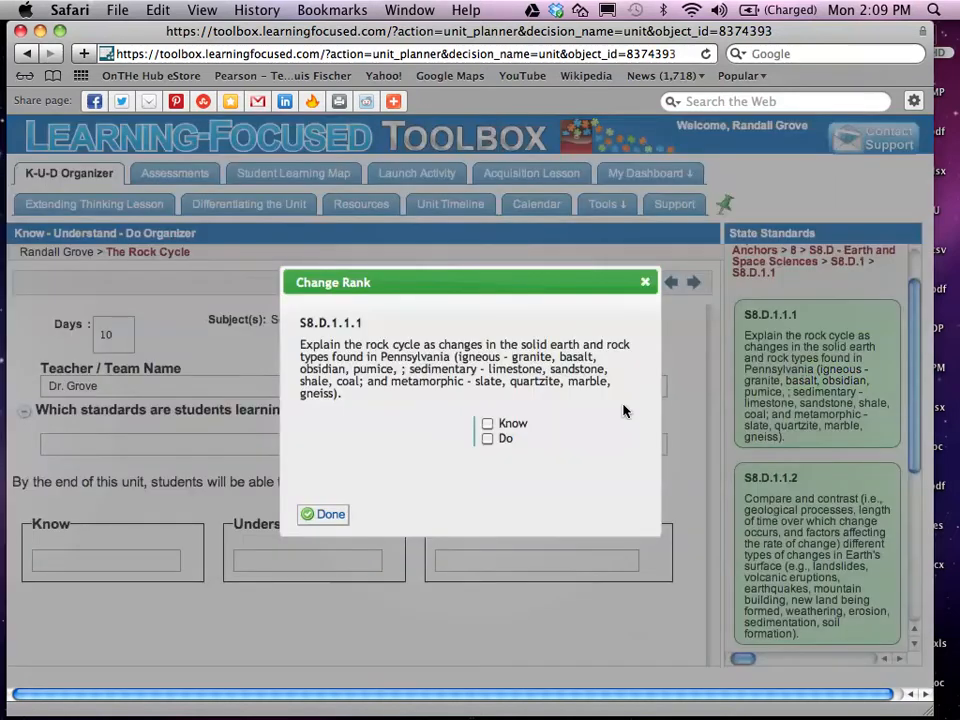
left_click(487, 425)
left_click(487, 440)
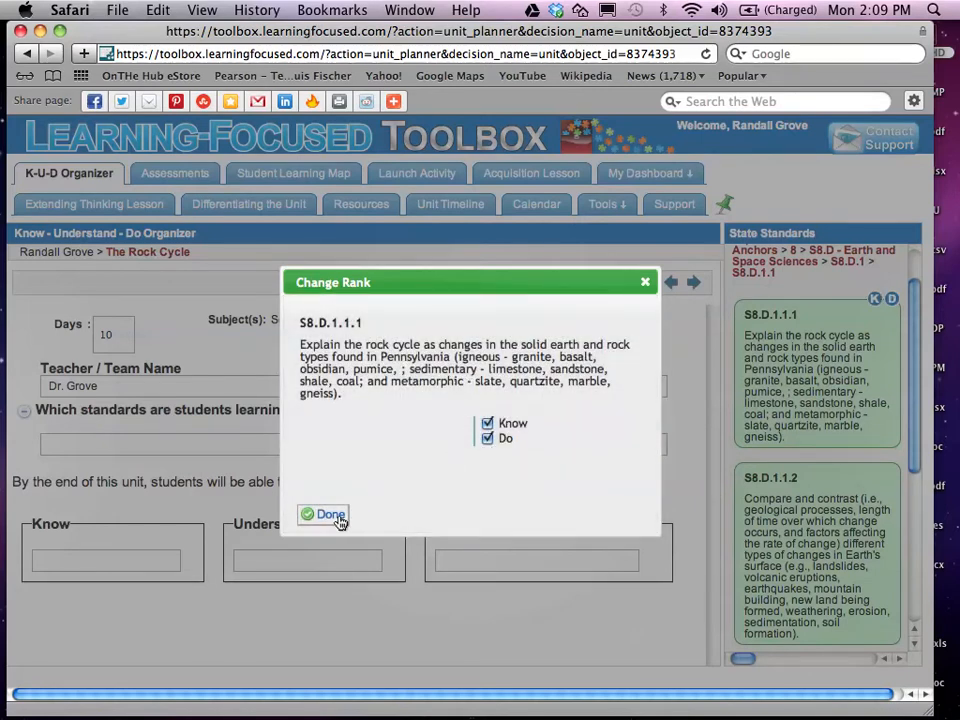
left_click(325, 515)
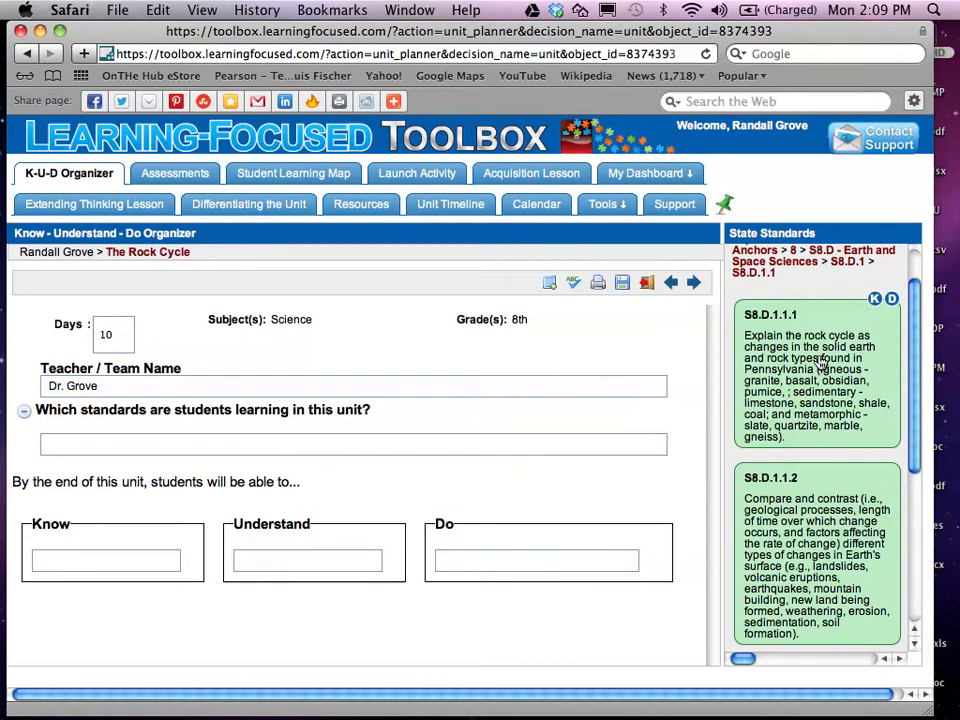
left_click_drag(822, 365, 529, 566)
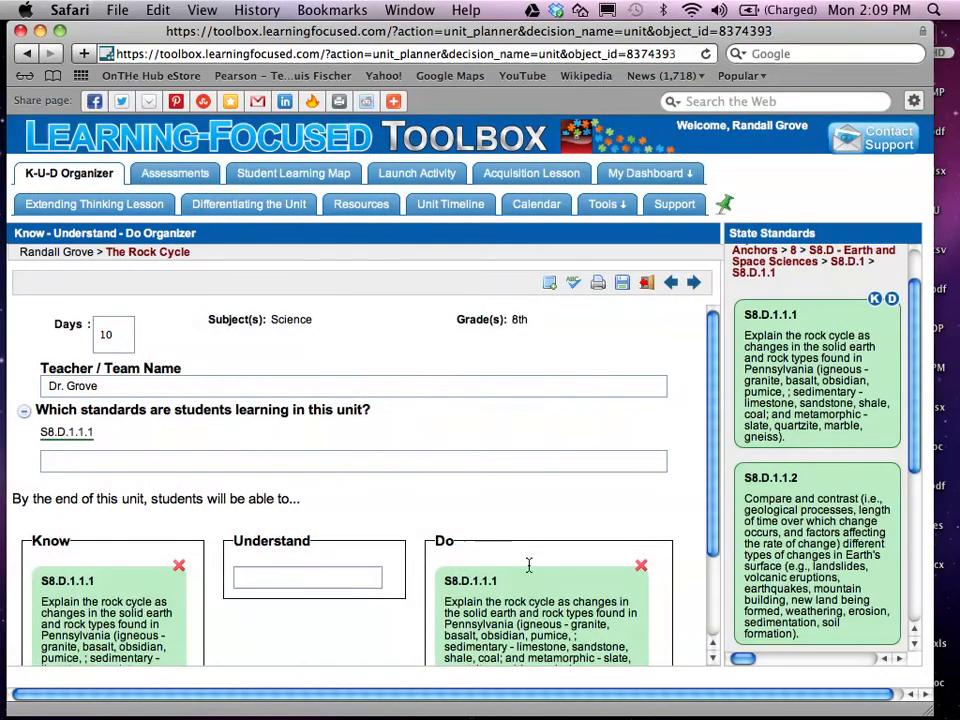
scroll(529, 566, "down", 2)
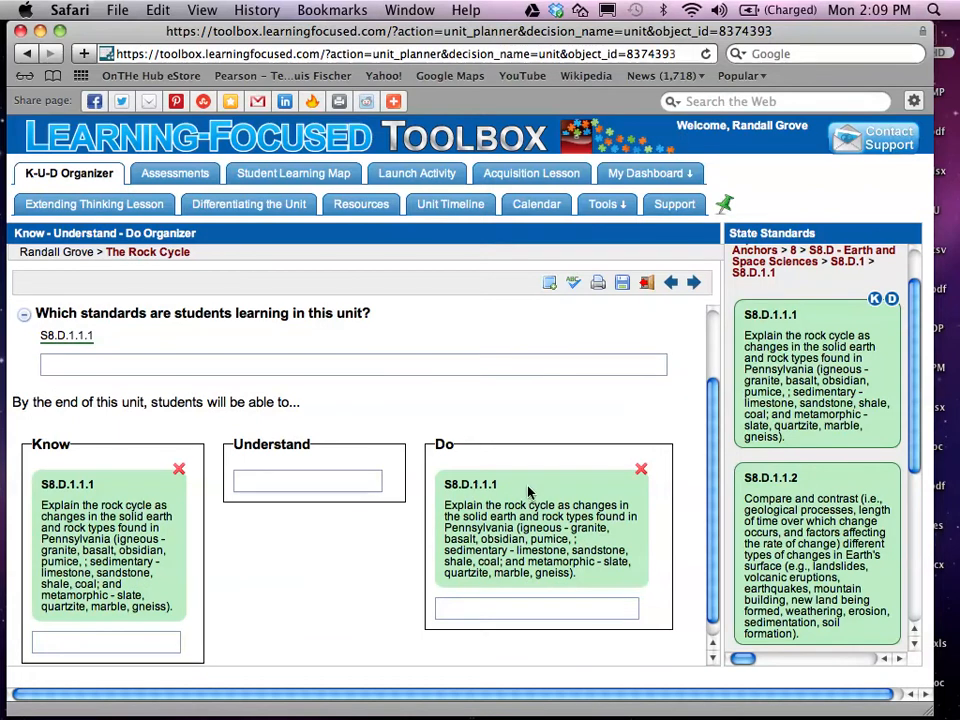
Rank standard S8.D.1.1.2 as both Know and Do, and add it to the unit's organizer.
left_click(815, 521)
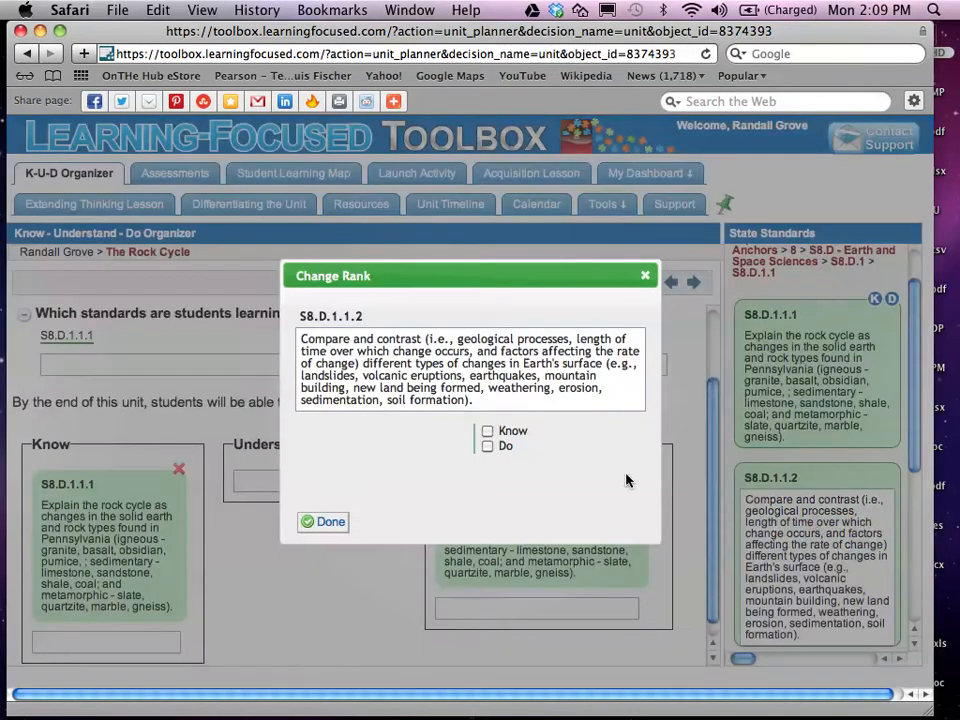
left_click(487, 432)
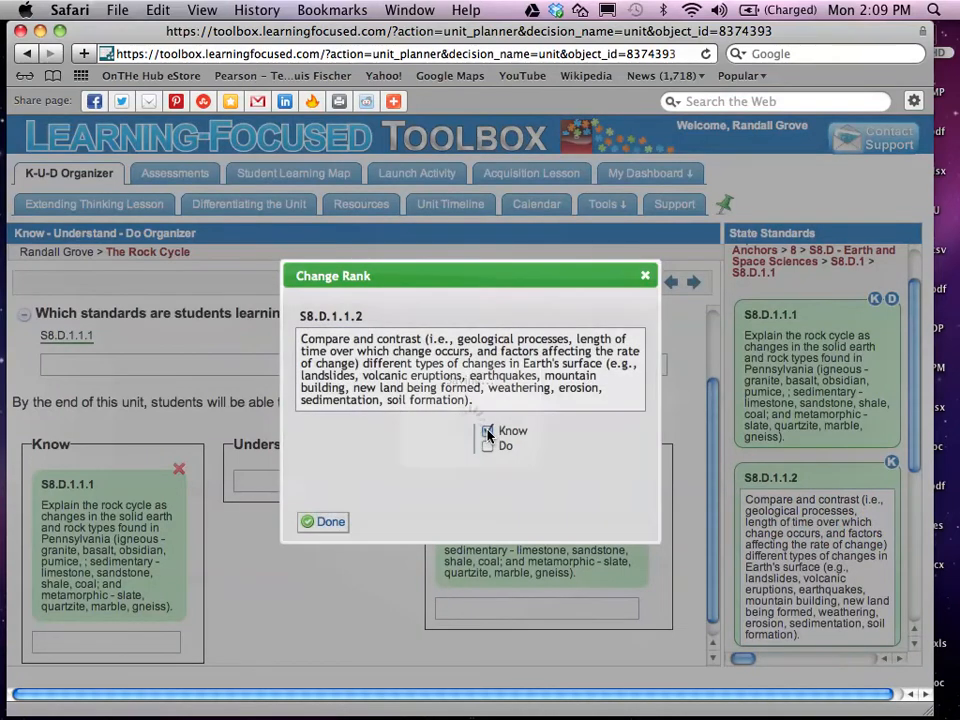
left_click(487, 447)
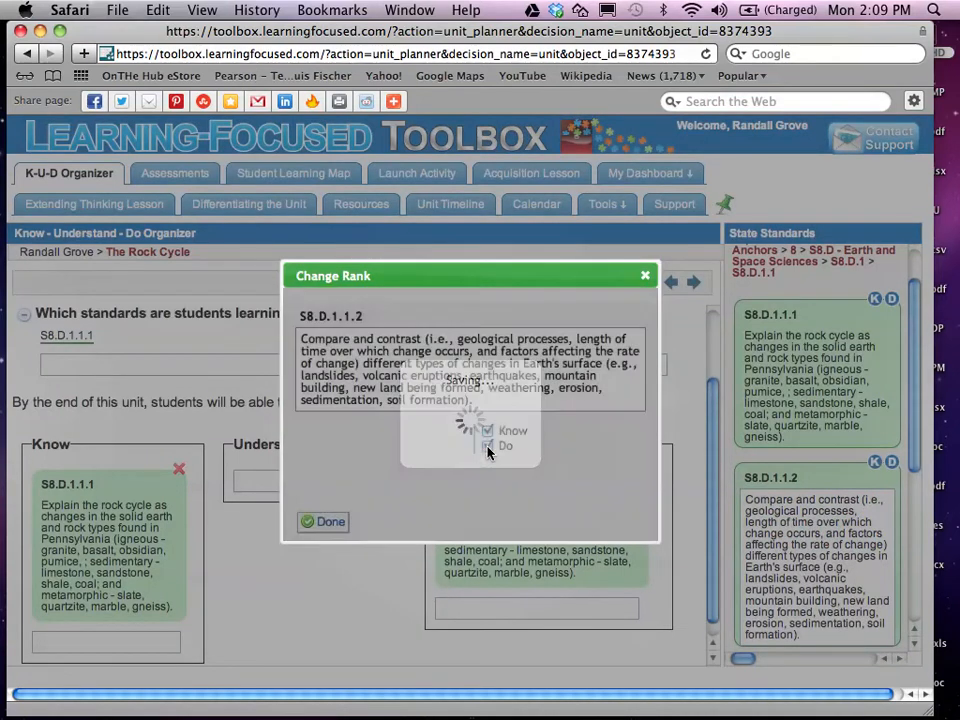
left_click(325, 522)
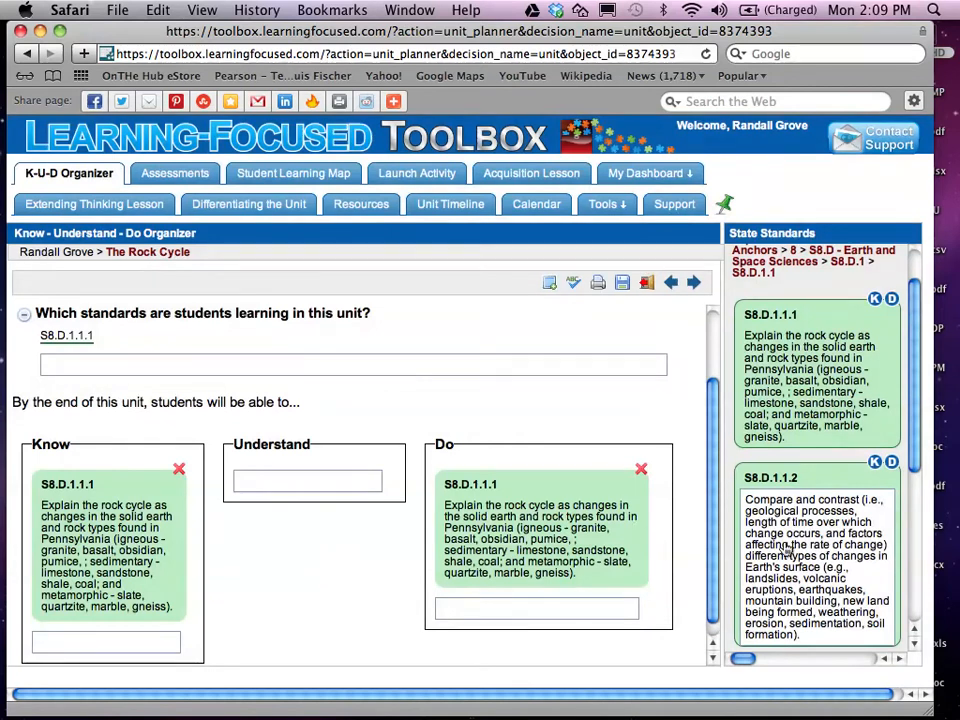
left_click_drag(806, 538, 505, 620)
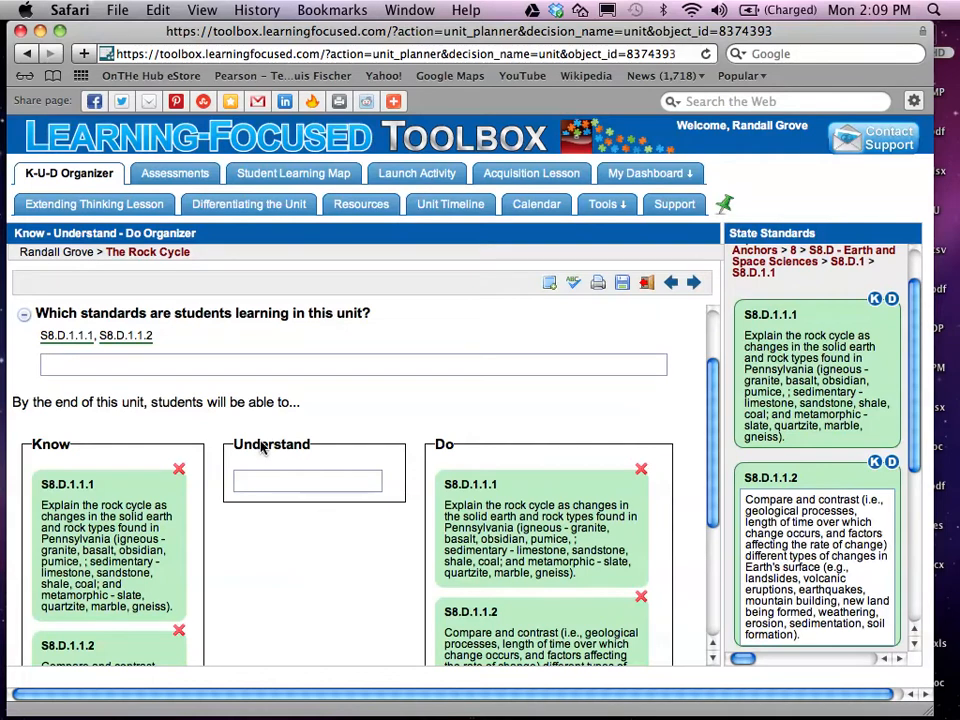
Delete the introductory wording from the Know entry for S8.D.1.1.1 so its text starts at "igneous - granite".
mouse_move(78, 343)
scroll(252, 561, "down", 3)
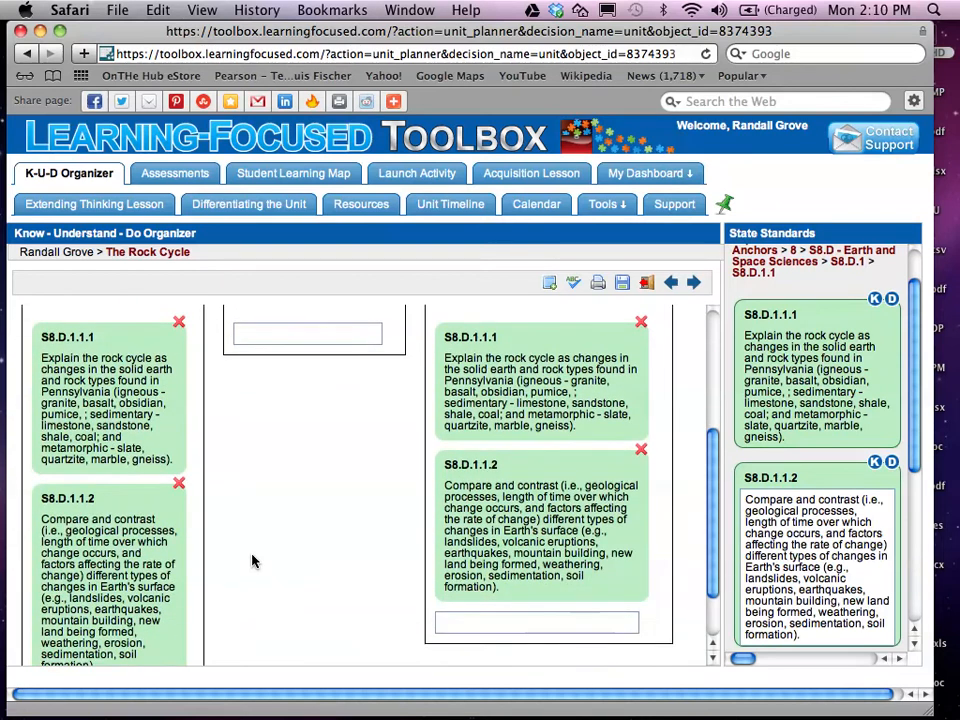
scroll(266, 512, "up", 2)
scroll(264, 514, "down", 1)
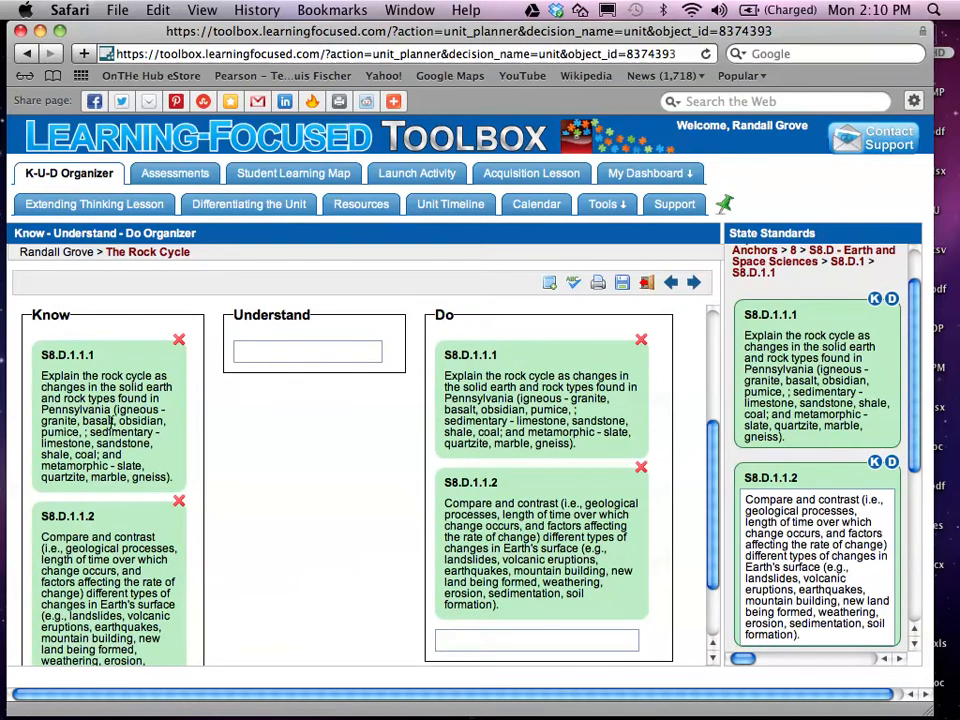
left_click(41, 377)
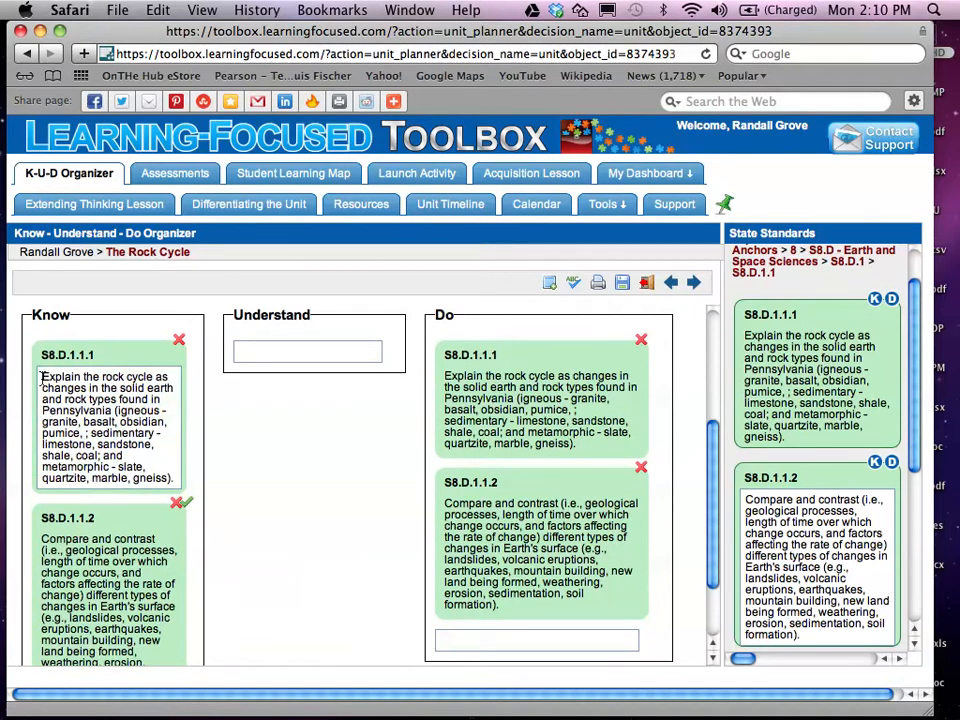
left_click_drag(44, 378, 115, 410)
key("BackSpace")
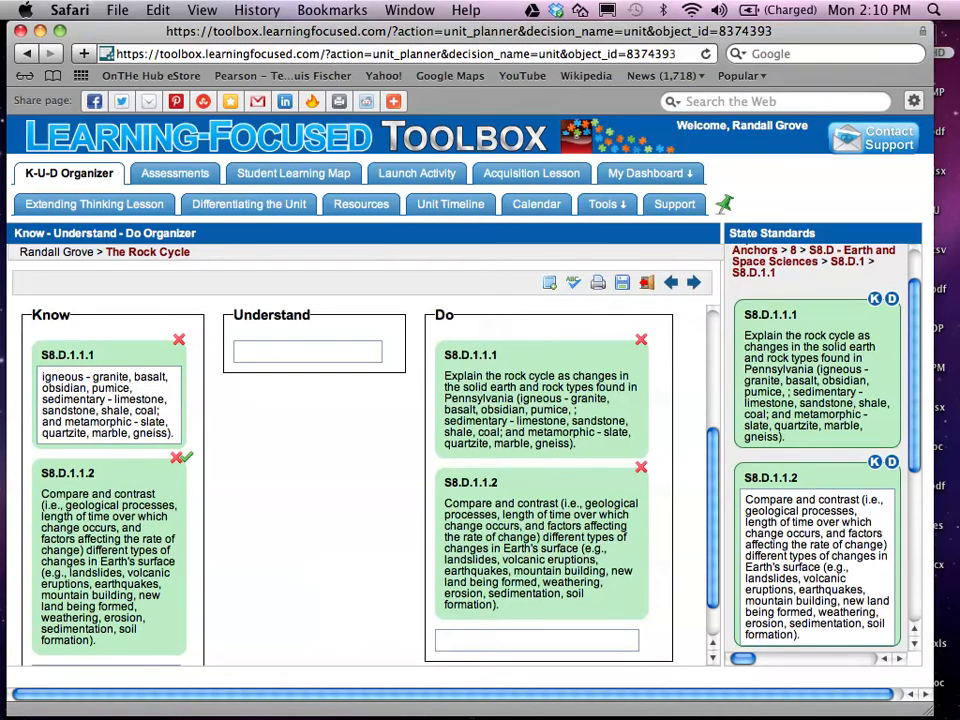
Separate the sedimentary and metamorphic rock lists in the S8.D.1.1.1 Know entry with blank lines, removing "; and" before "metamorphic".
key("Return")
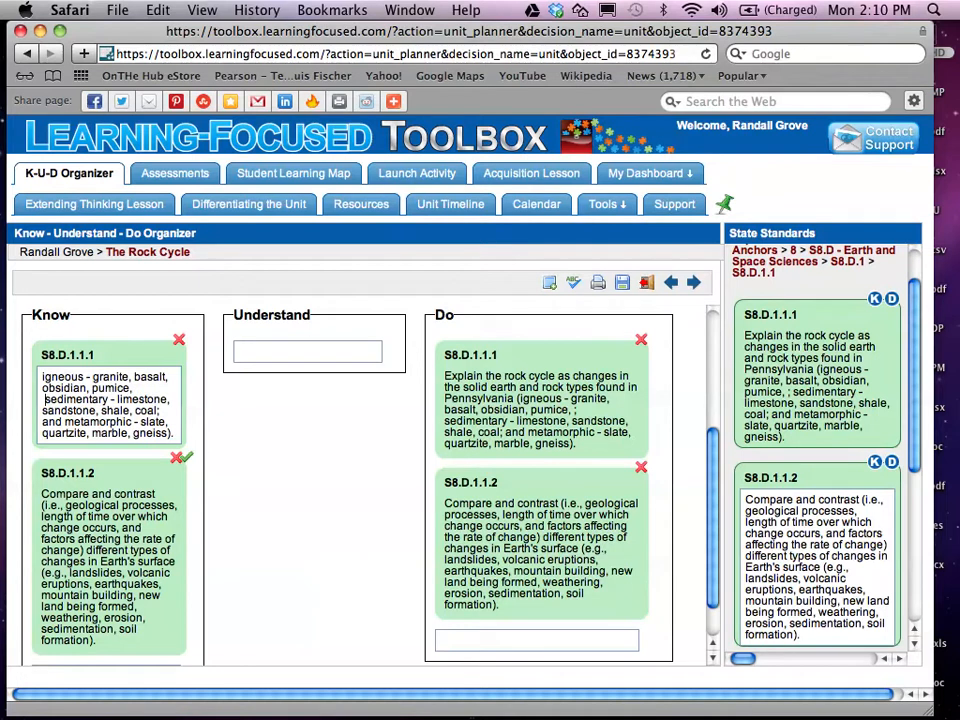
key("Return")
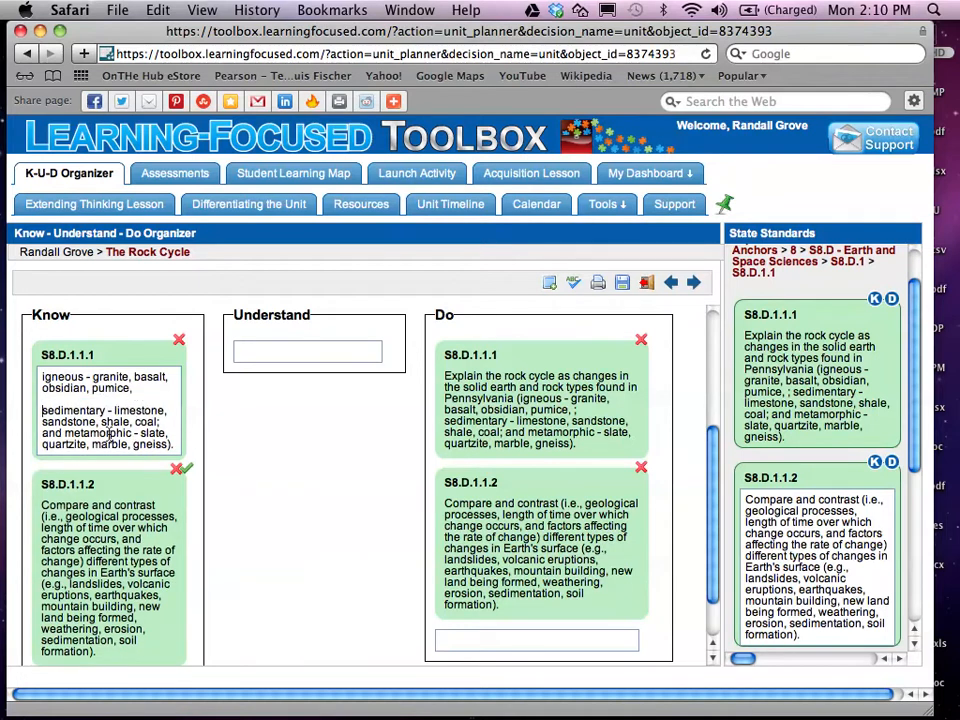
left_click(66, 432)
key("BackSpace")
key("BackSpace")
key("BackSpace")
key("BackSpace")
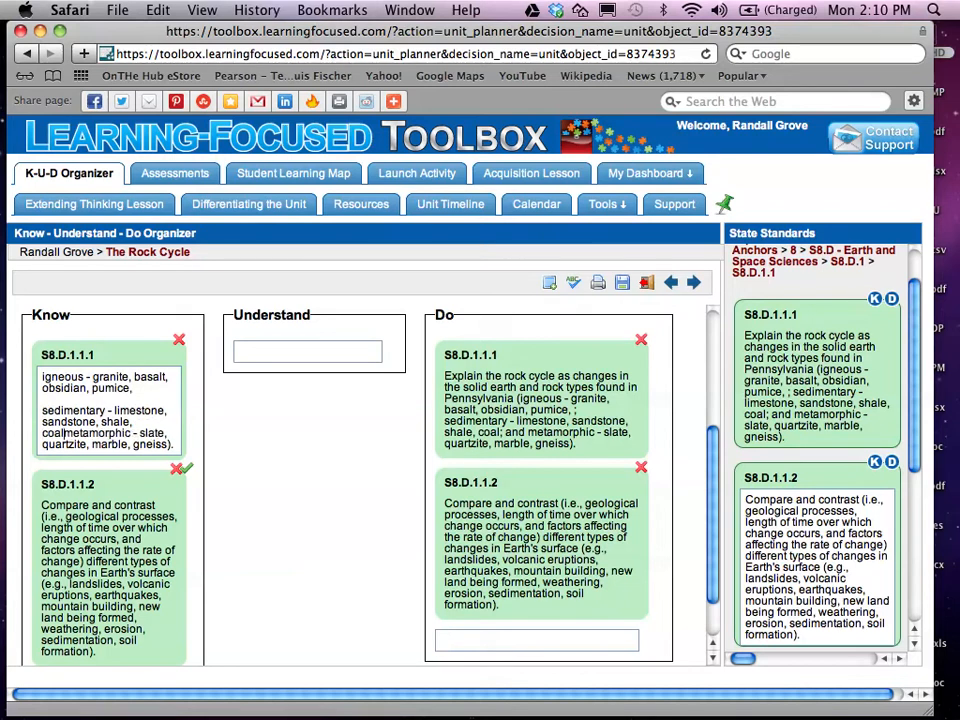
key("BackSpace")
key("Return")
key("Return")
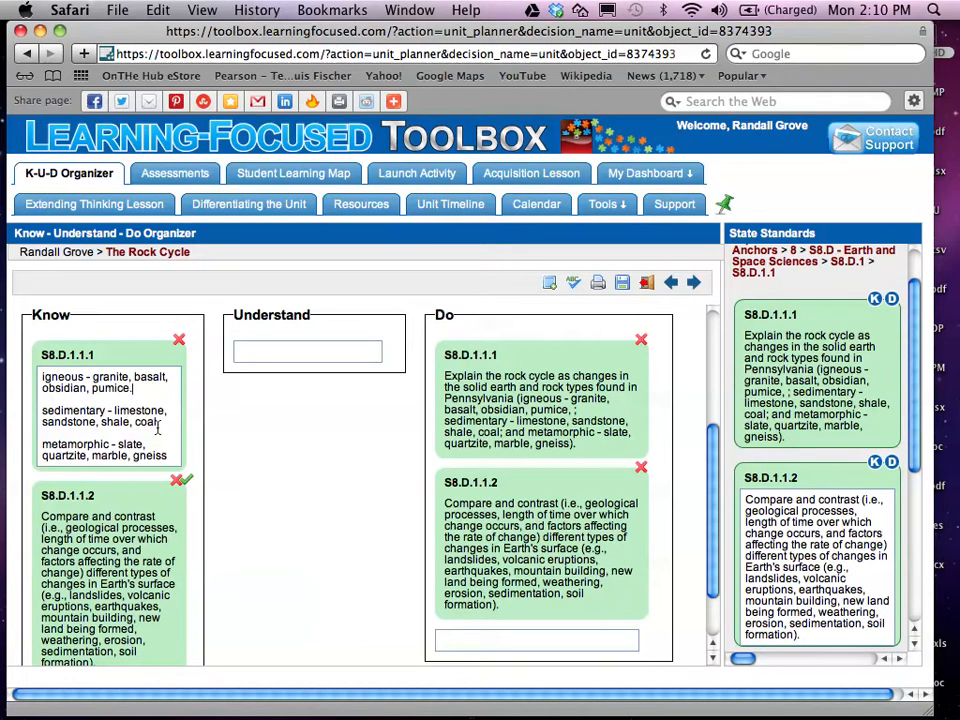
Delete the opening wording from the S8.D.1.1.2 Know entry so its text starts at "volcanic eruptions".
left_click(128, 540)
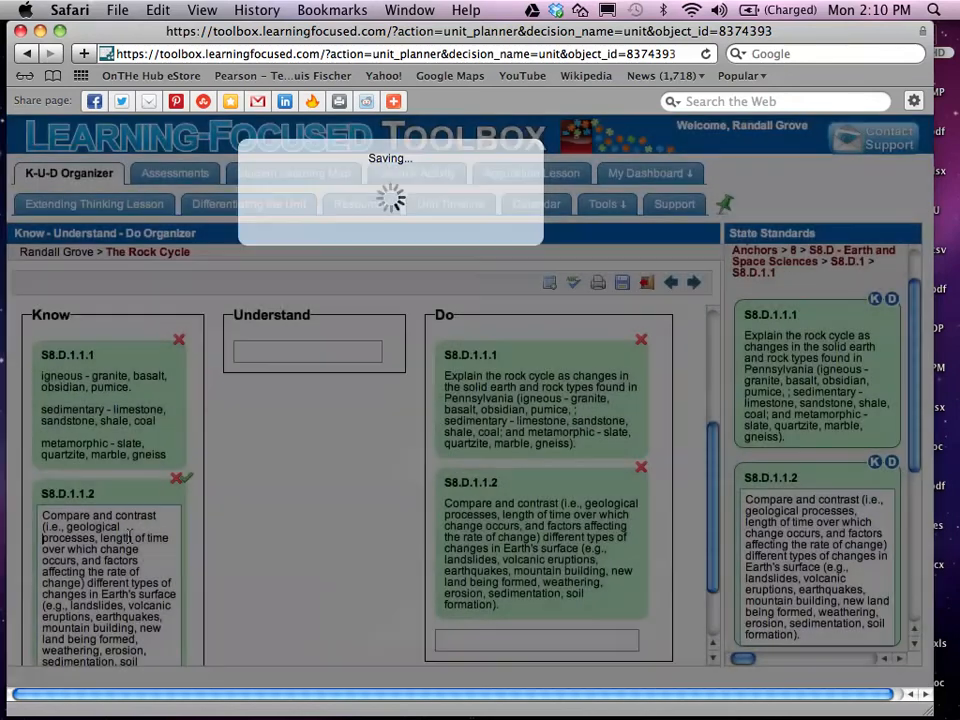
scroll(164, 532, "down", 3)
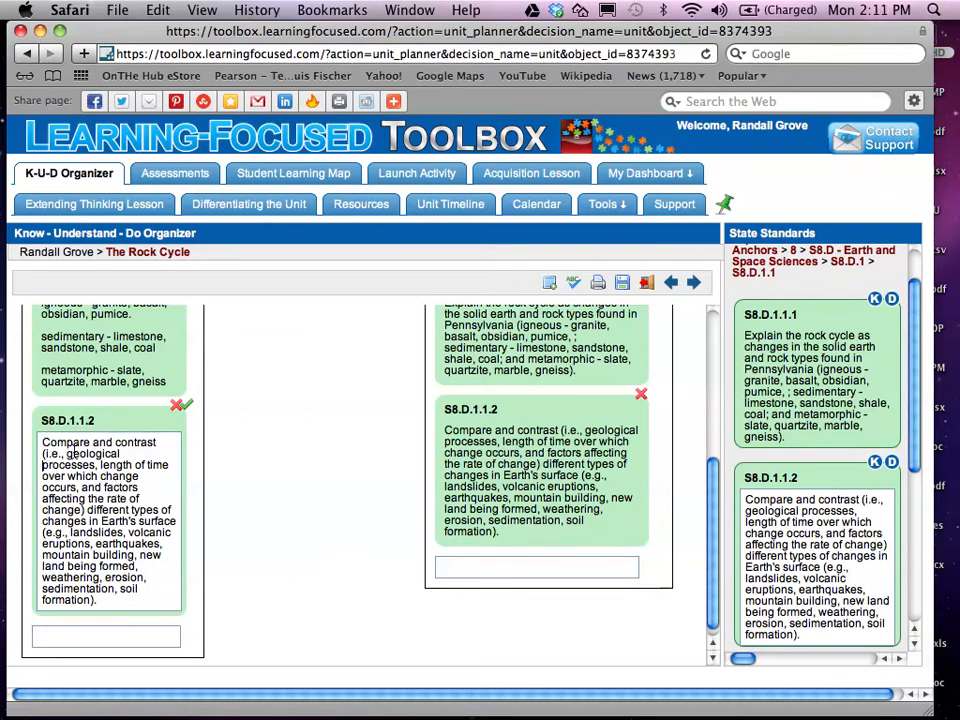
left_click_drag(42, 442, 125, 532)
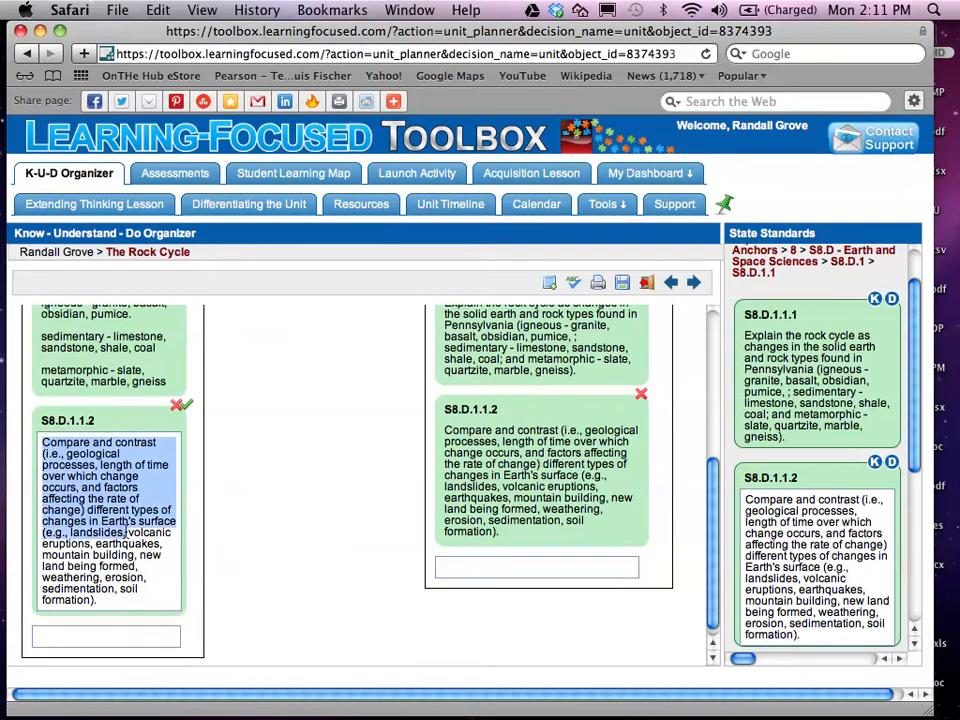
key("BackSpace")
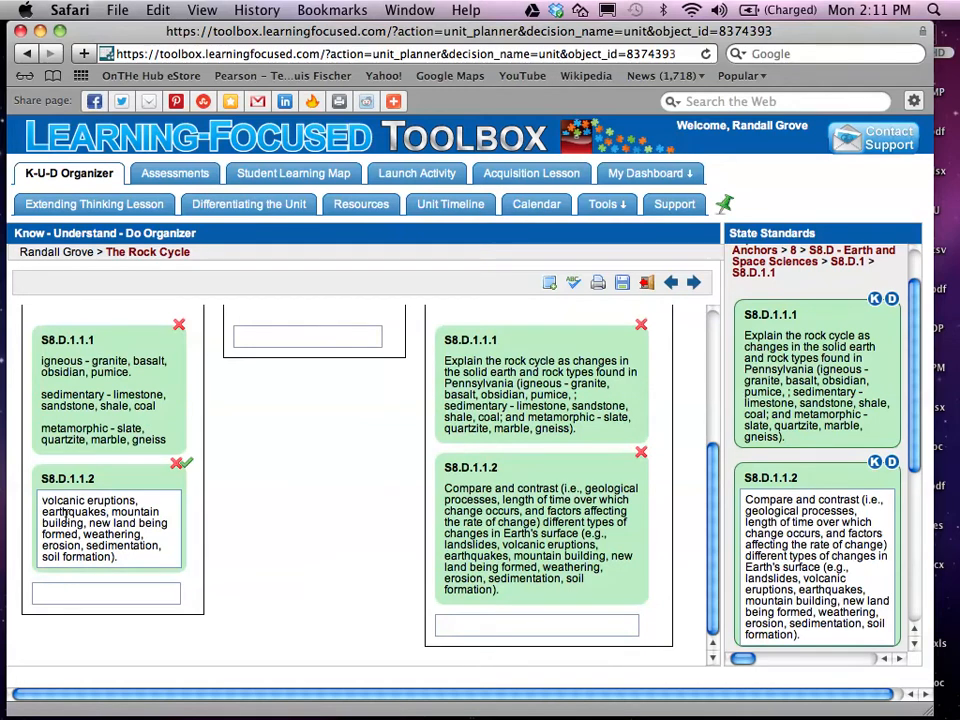
Trim the rest of the S8.D.1.1.2 Know entry so it reads "volcanic eruptions, weathering, sedimentation", and save it.
left_click_drag(42, 511, 83, 536)
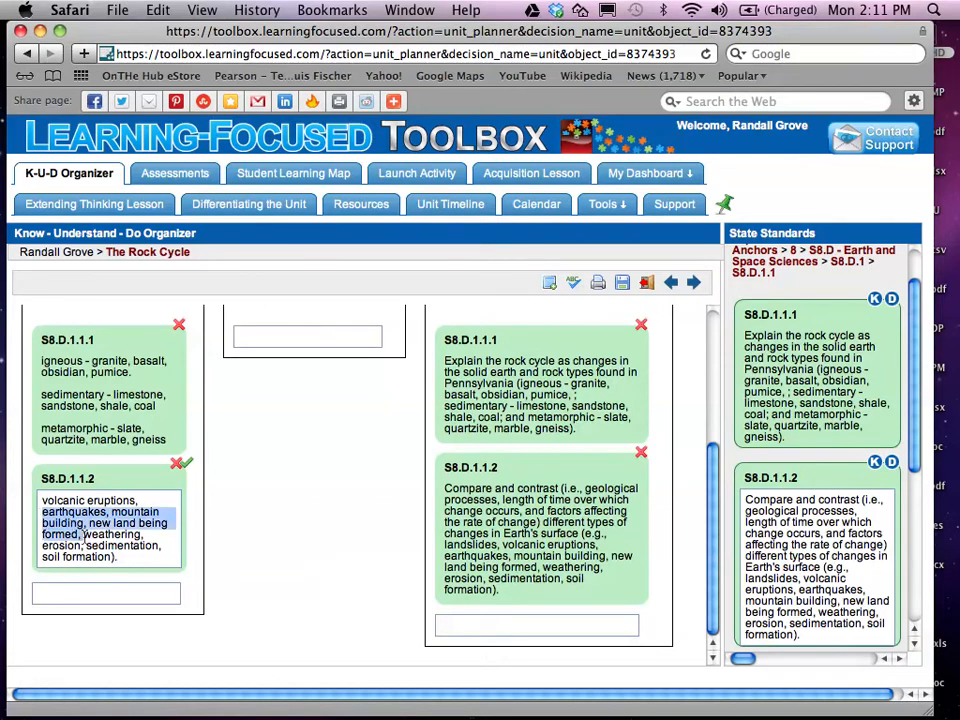
key("BackSpace")
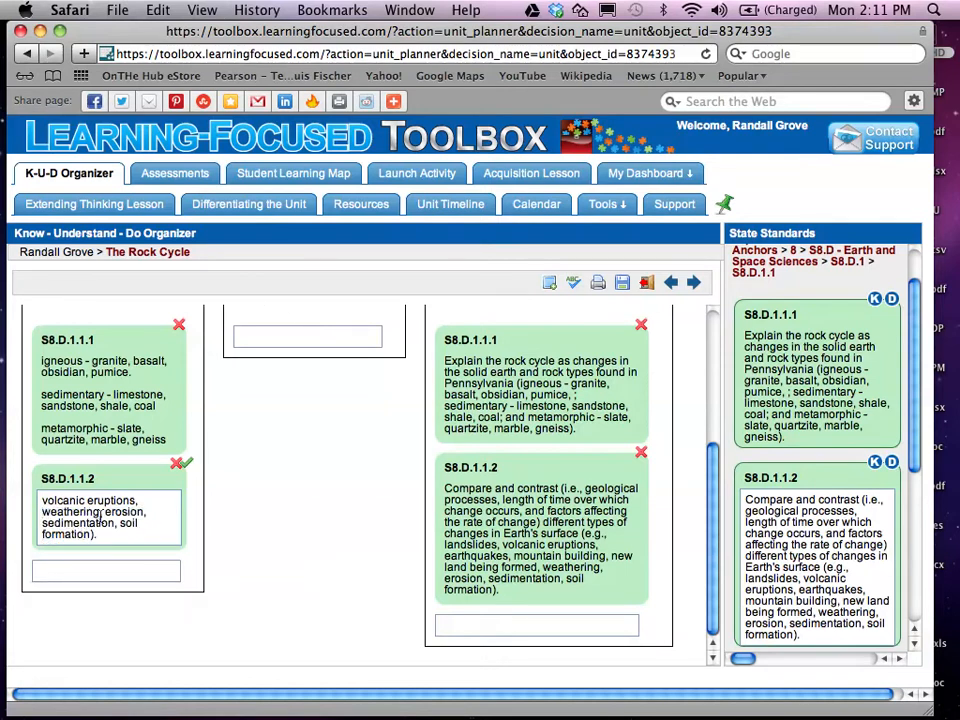
left_click_drag(104, 512, 143, 514)
key("BackSpace")
key("BackSpace")
key("BackSpace")
key("BackSpace")
key("BackSpace")
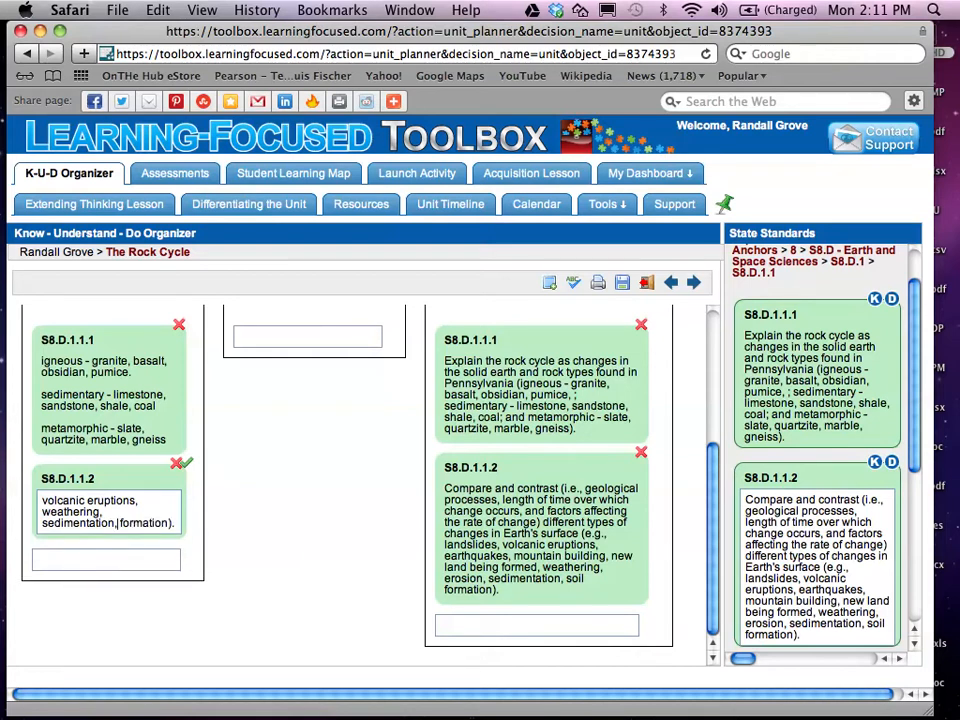
key("BackSpace")
key("BackSpace")
key("BackSpace")
key("BackSpace")
key("BackSpace")
key("BackSpace")
left_click(150, 417)
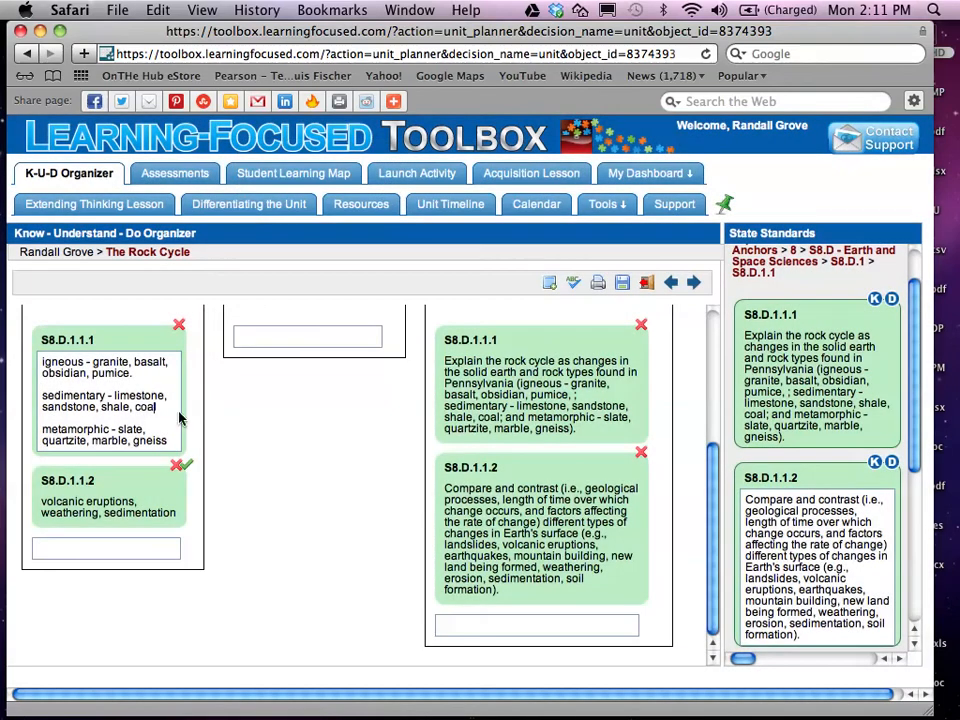
Delete the parenthesised rock lists from the S8.D.1.1.1 Do entry so its text ends at "Pennsylvania".
scroll(389, 518, "up", 3)
scroll(500, 485, "down", 2)
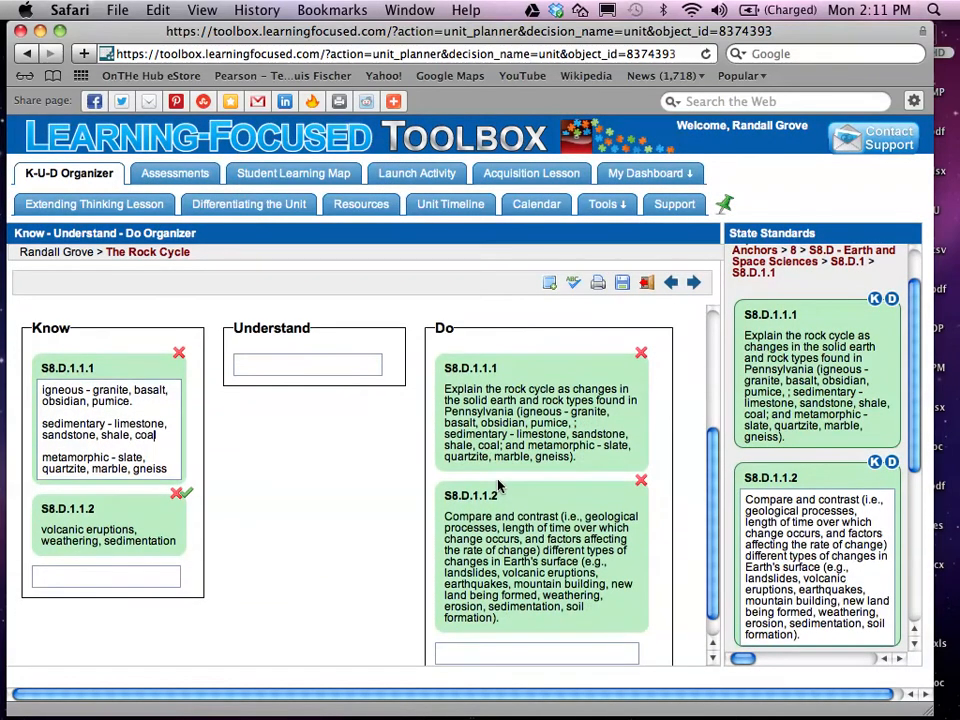
left_click(518, 412)
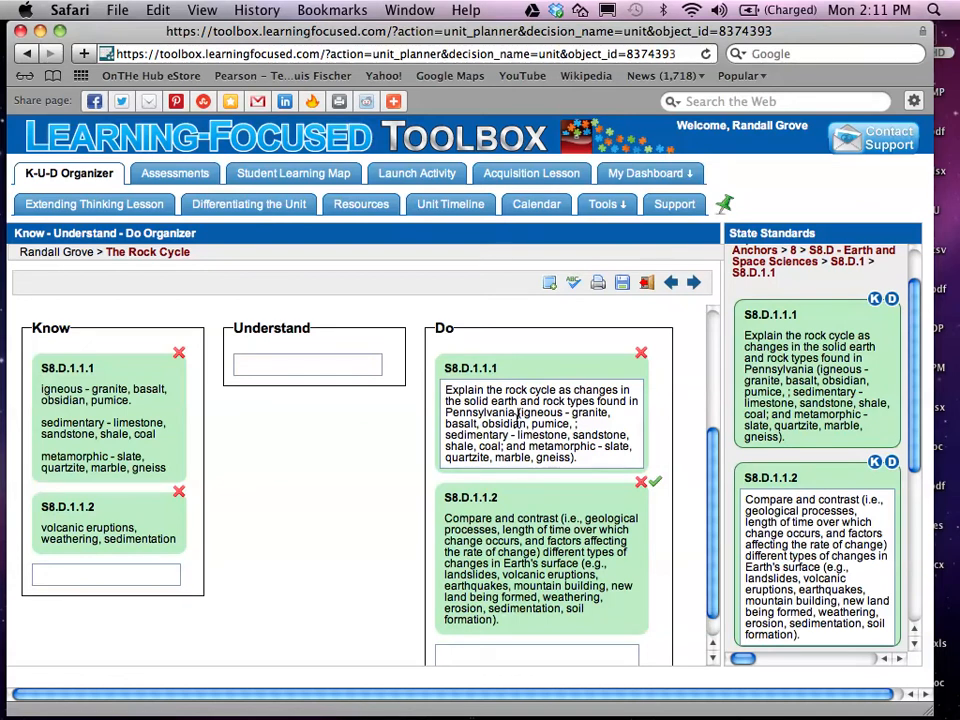
left_click_drag(518, 412, 575, 468)
key("BackSpace")
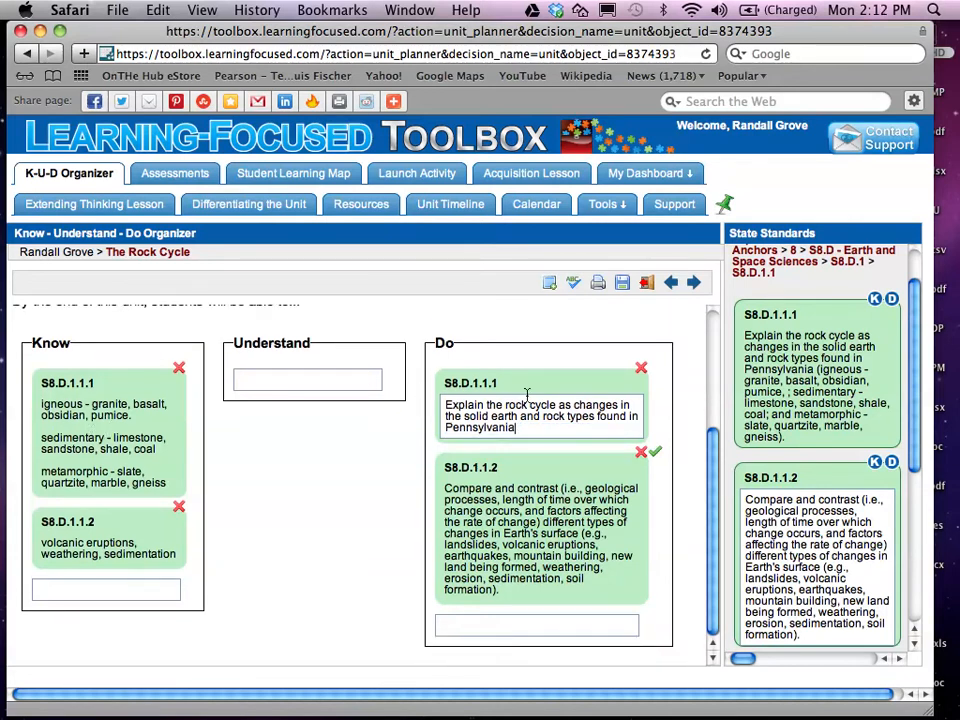
Replace the parenthesised examples after "Earth's surface" in the S8.D.1.1.2 Do entry with "that are part of the Rock Cycle", and save it.
left_click(537, 515)
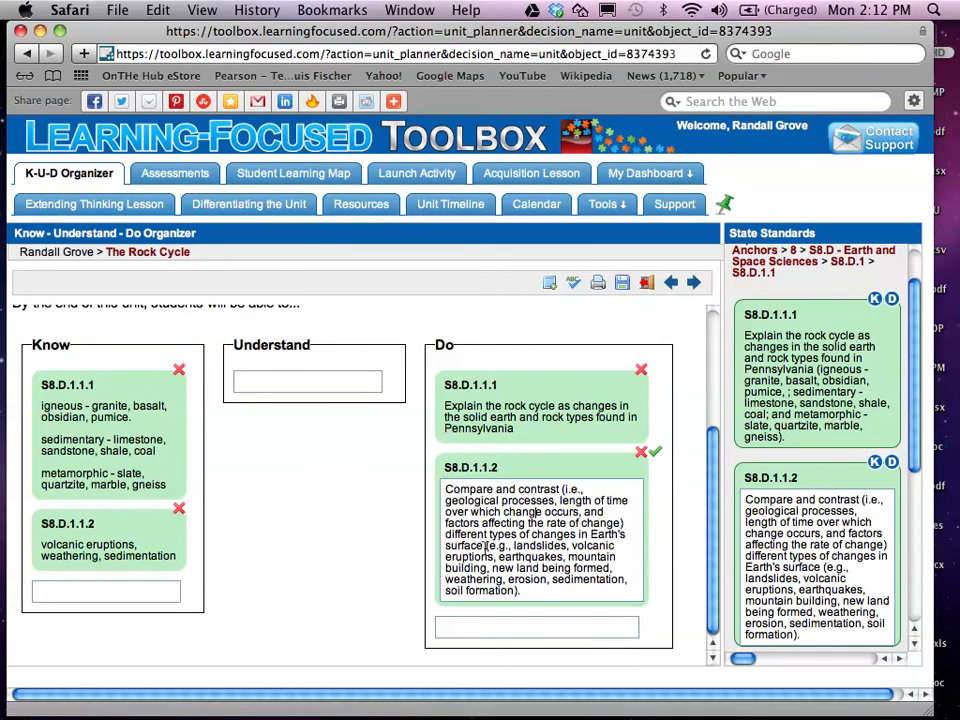
left_click_drag(487, 548, 520, 603)
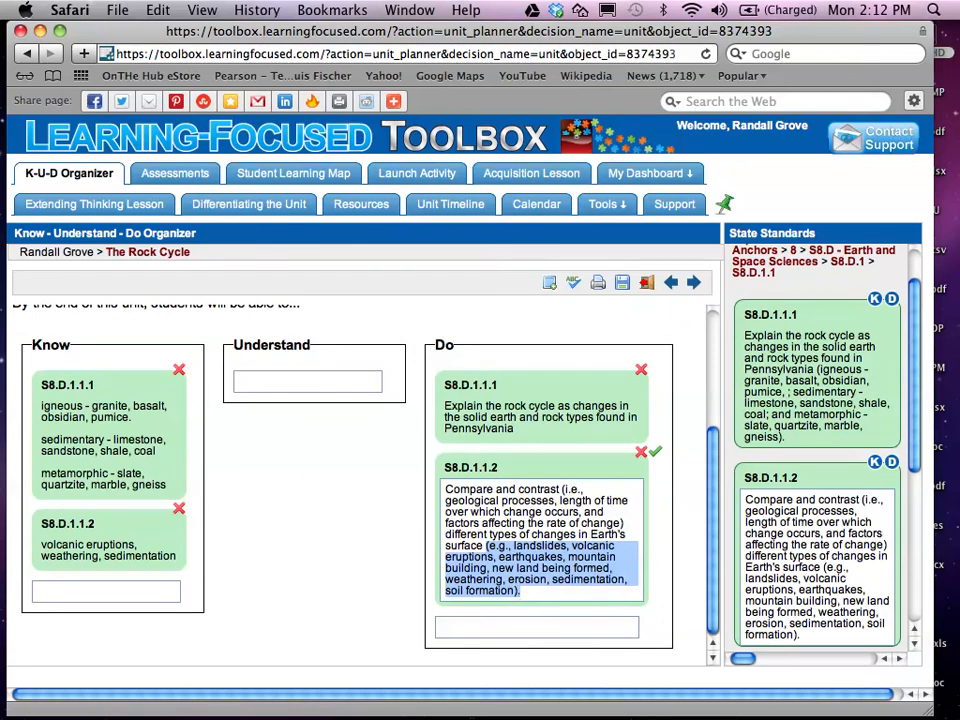
key("BackSpace")
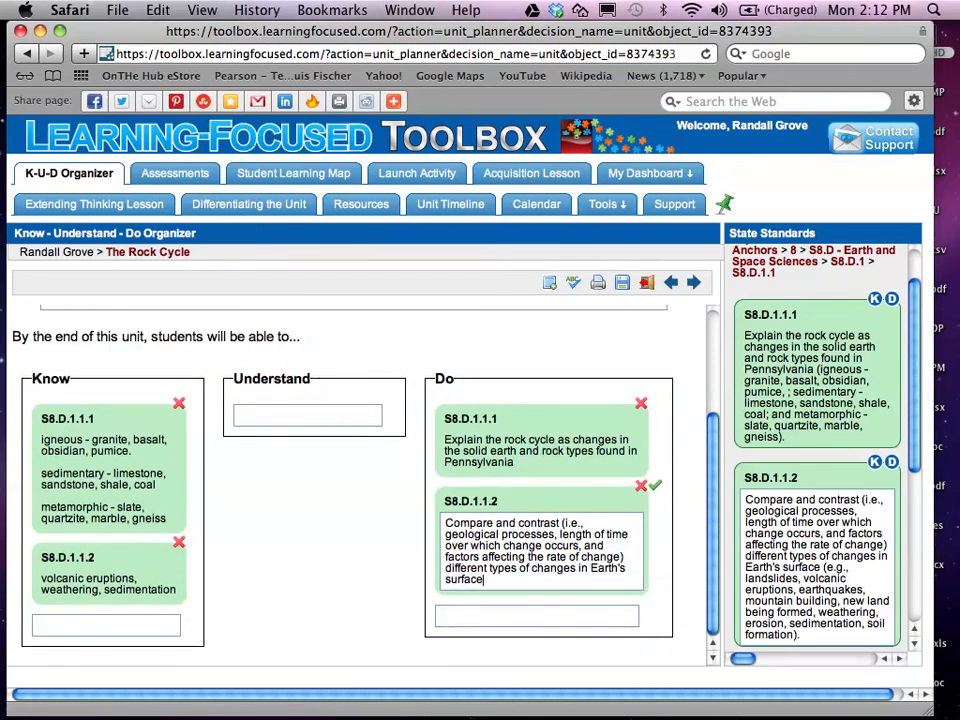
type("that are part of the Rock C")
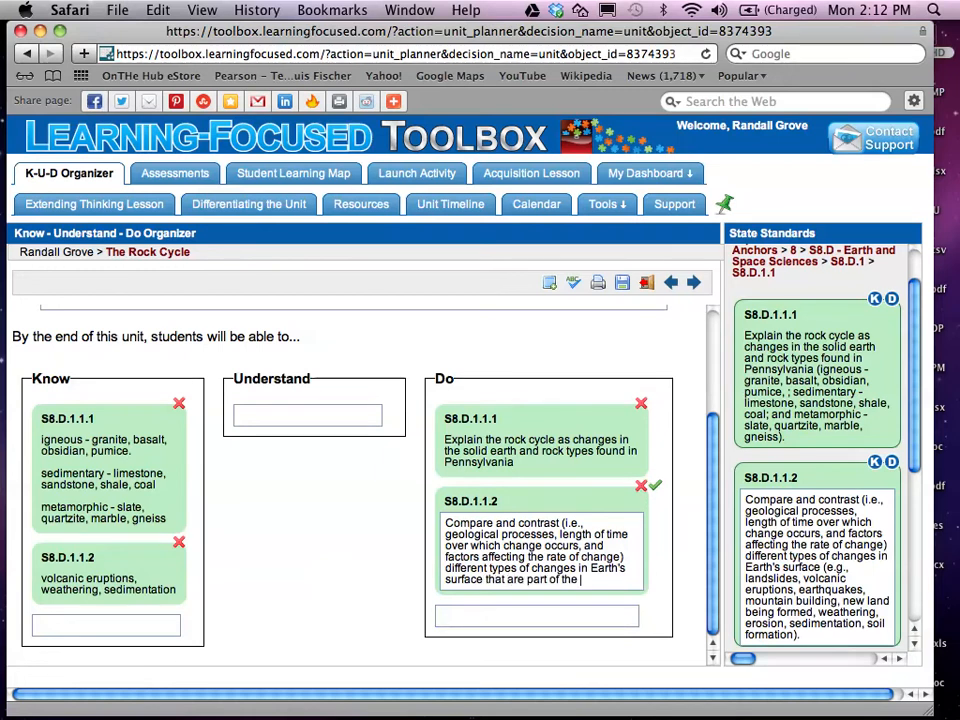
type("ycle")
left_click(583, 460)
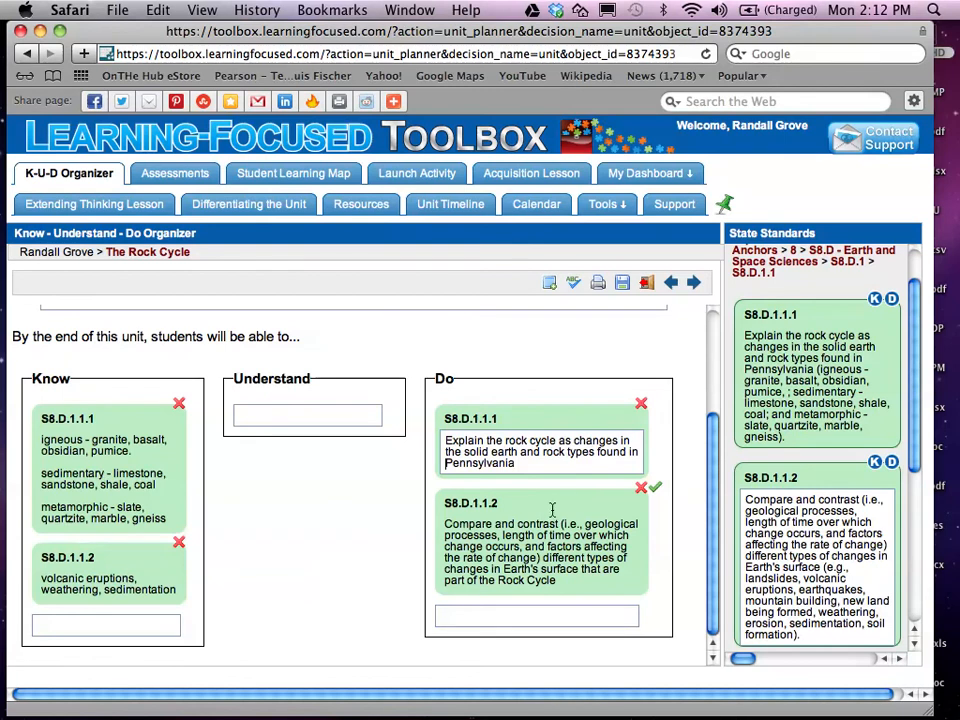
Enter the Understand statement "Geolocial processes create changes in the Earth's surface creating the different types of rock you find in PA".
scroll(571, 497, "up", 3)
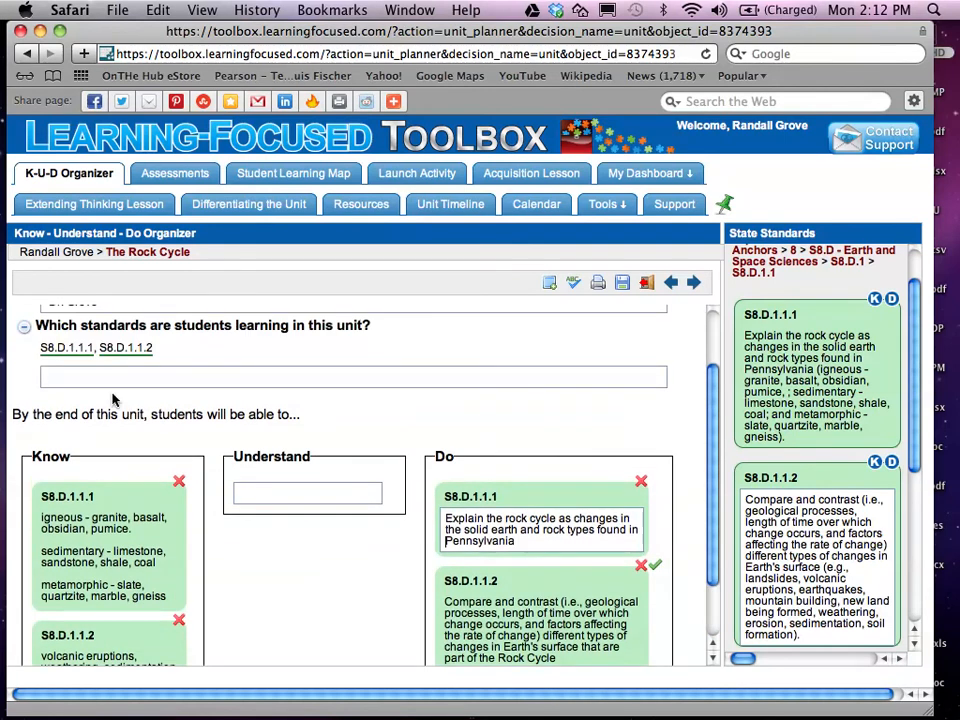
mouse_move(103, 355)
scroll(812, 370, "down", 5)
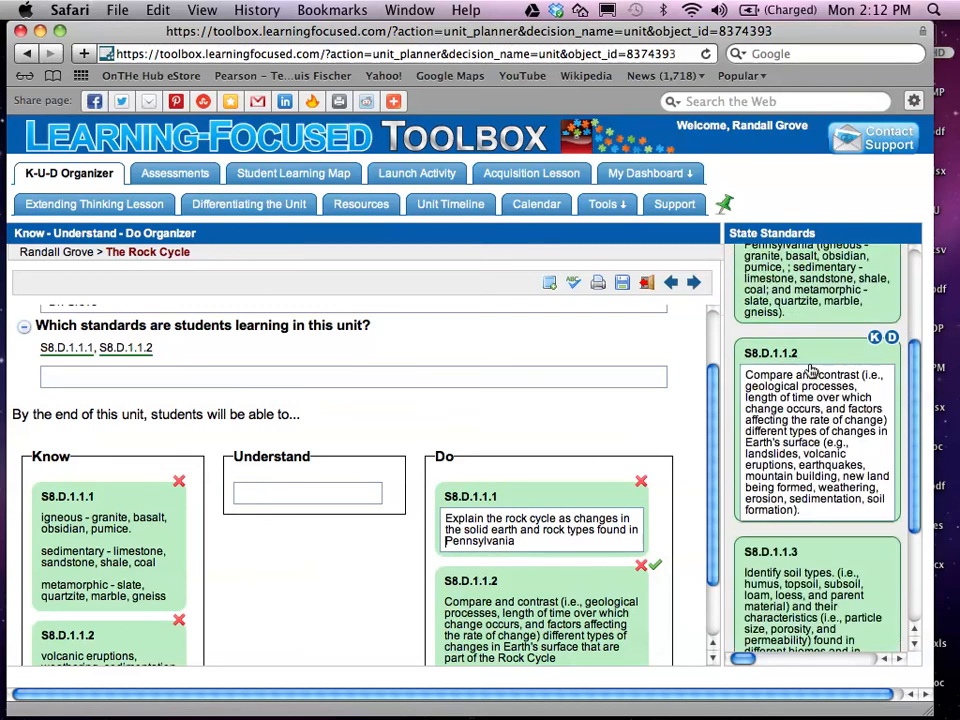
left_click_drag(790, 430, 780, 470)
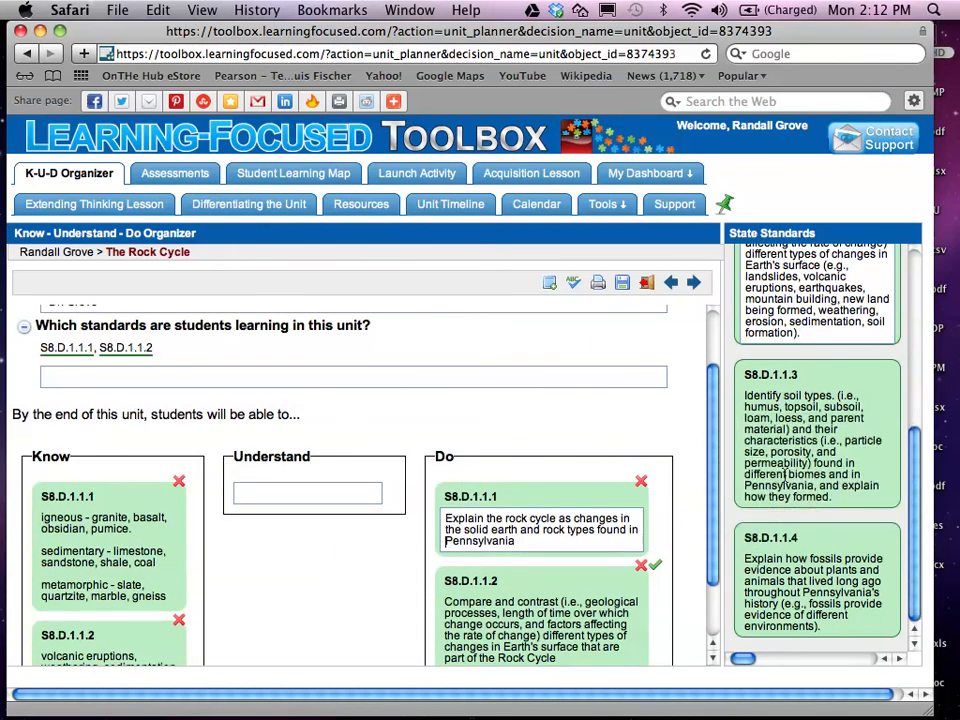
left_click(268, 497)
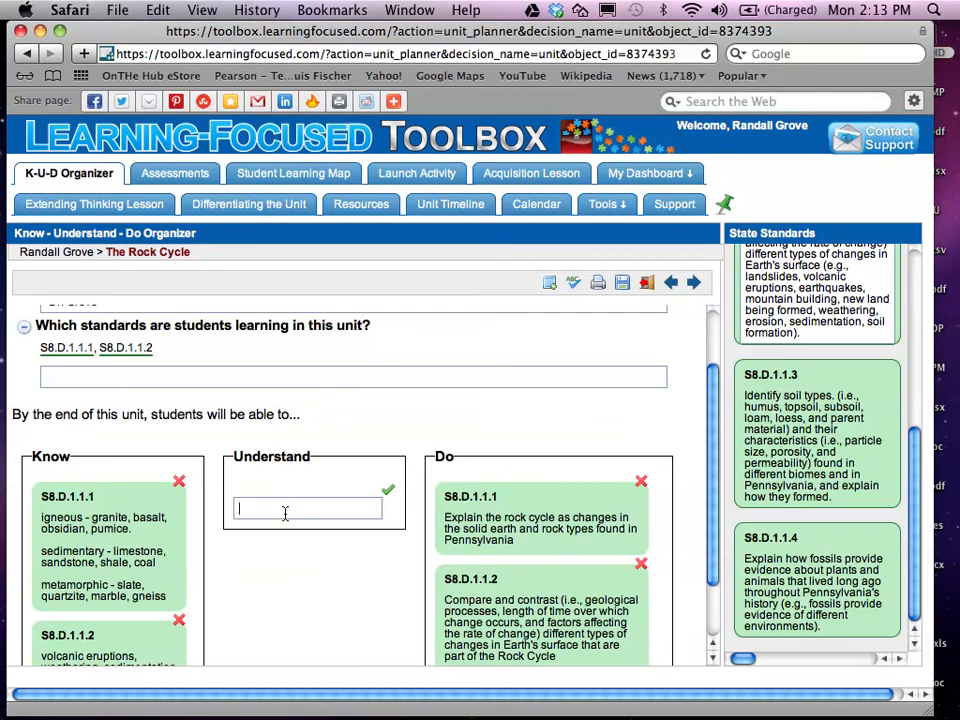
type("Geolocial processes create changes in the Earth's")
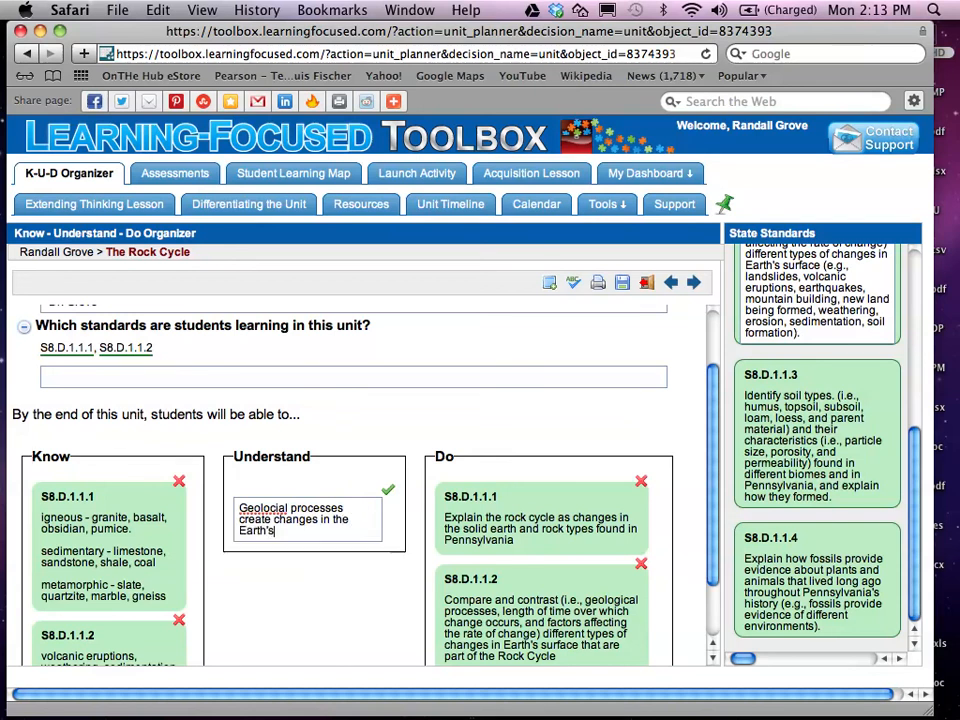
type(" surface cra")
key("BackSpace")
type("eating the different types of rock you se")
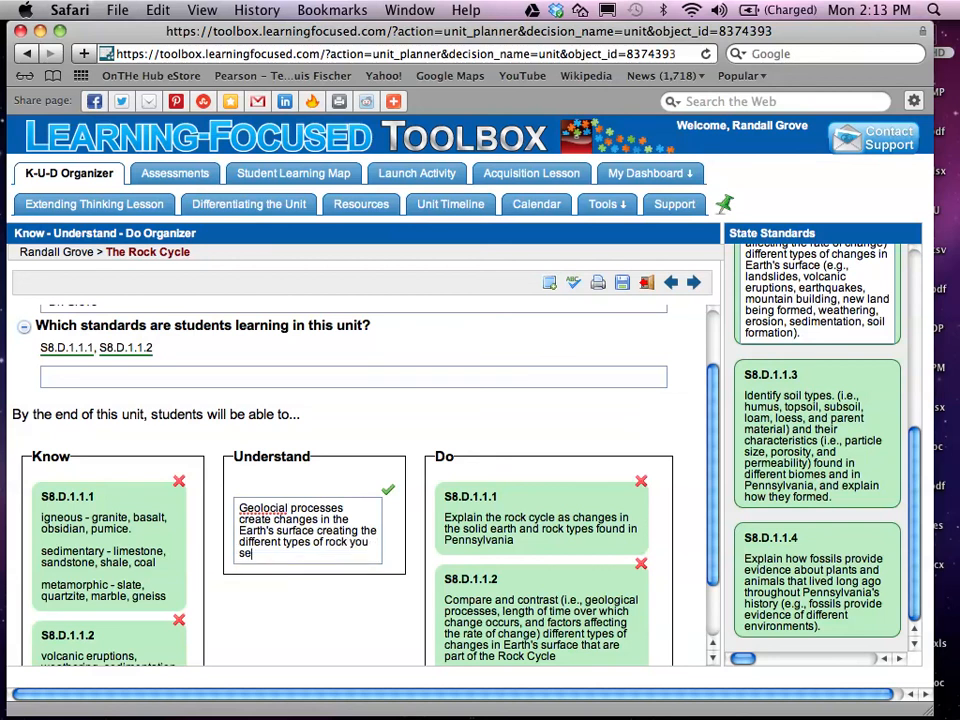
type("e")
key("BackSpace")
key("BackSpace")
key("BackSpace")
key("BackSpace")
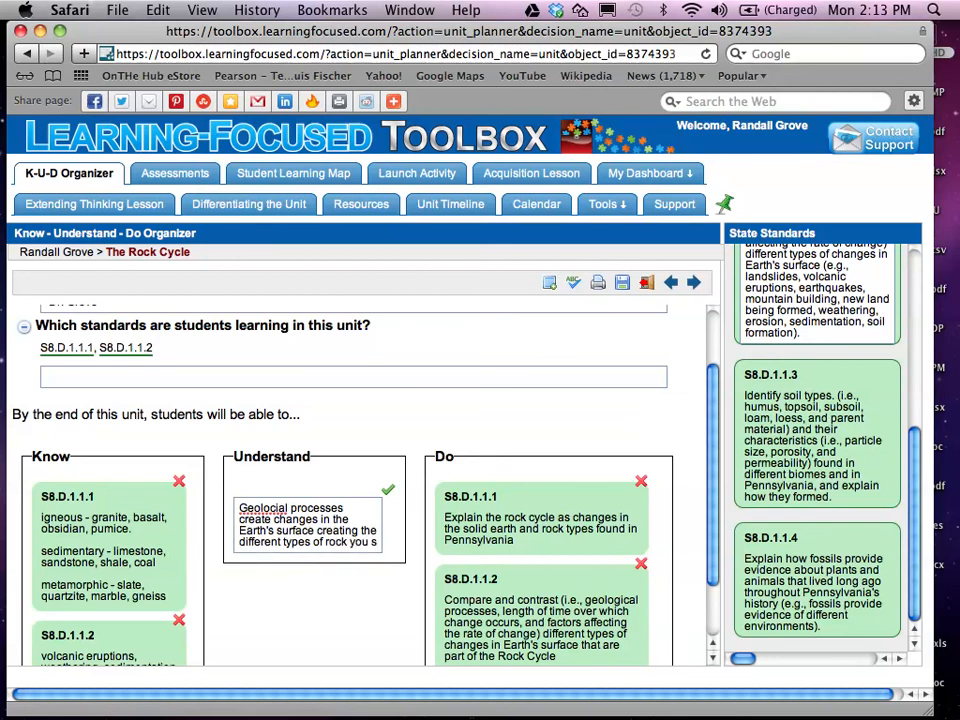
type("find in P")
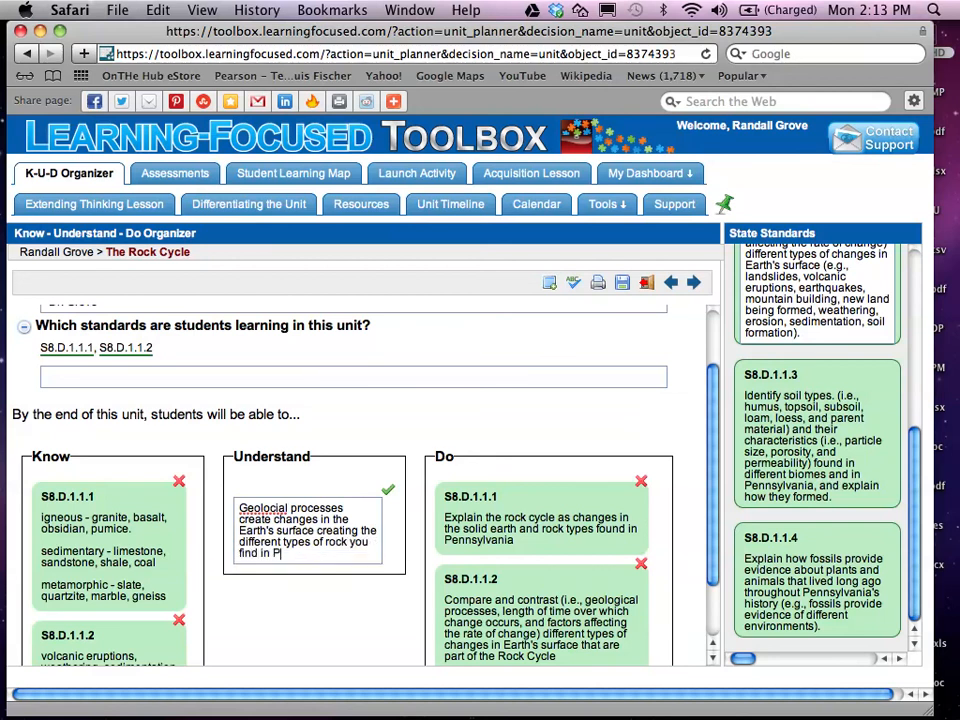
Correct the first word of the Understand statement to "Geological" and save the statement.
left_click(276, 511)
key("BackSpace")
key("BackSpace")
key("BackSpace")
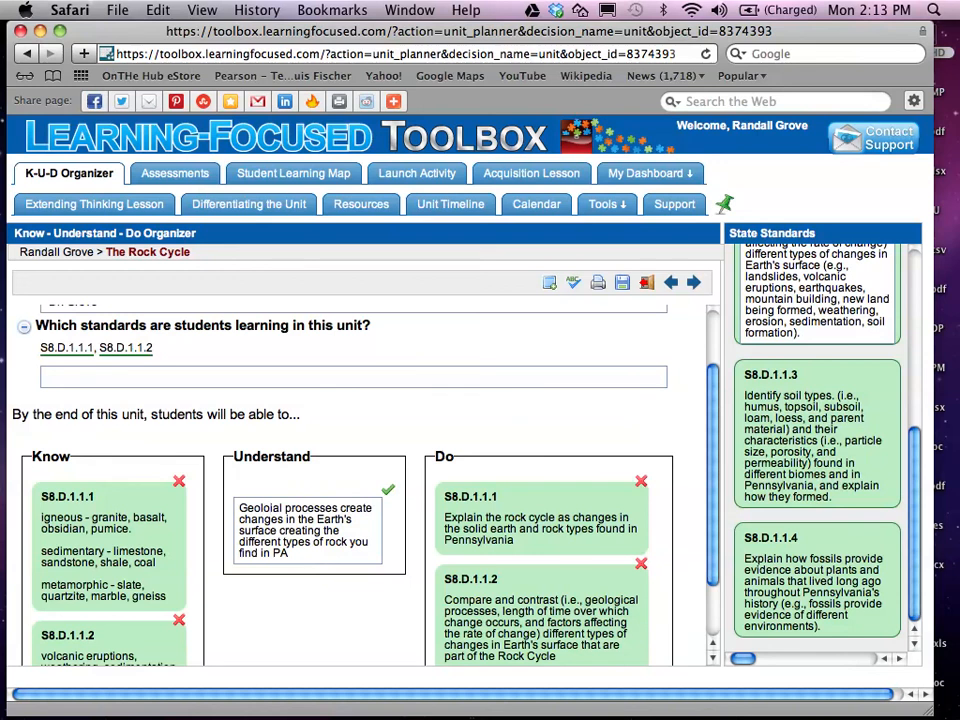
type("gic")
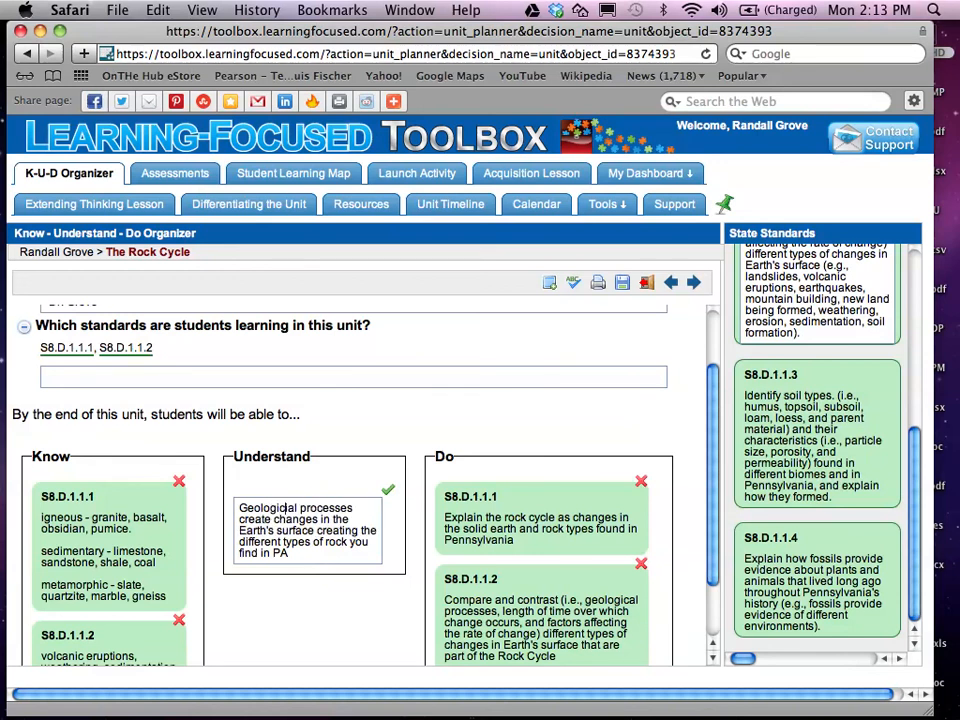
key("Delete")
left_click(388, 490)
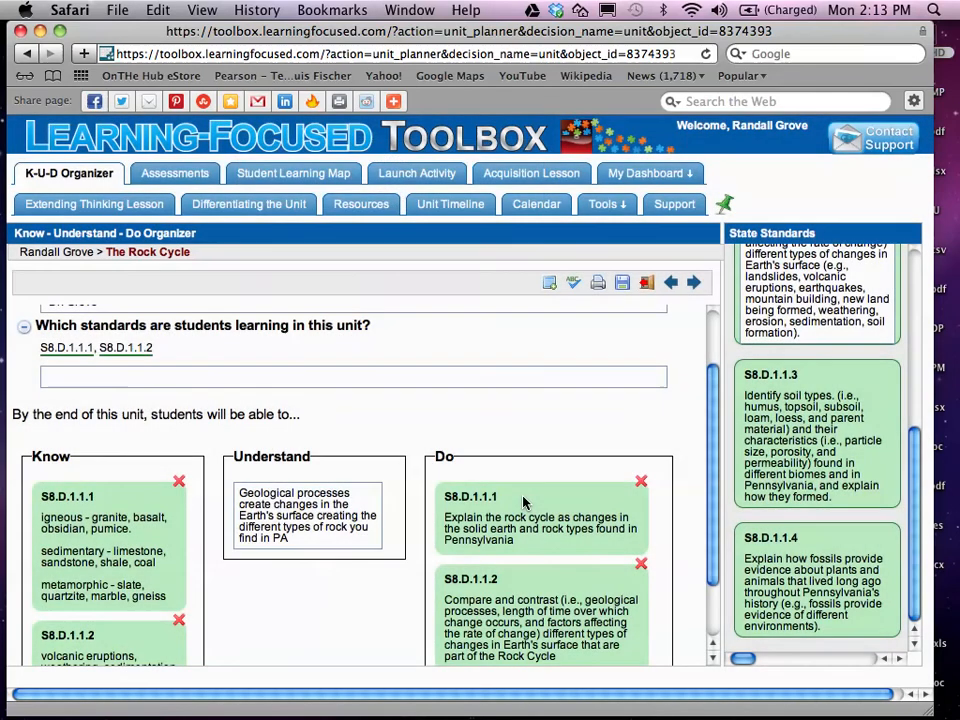